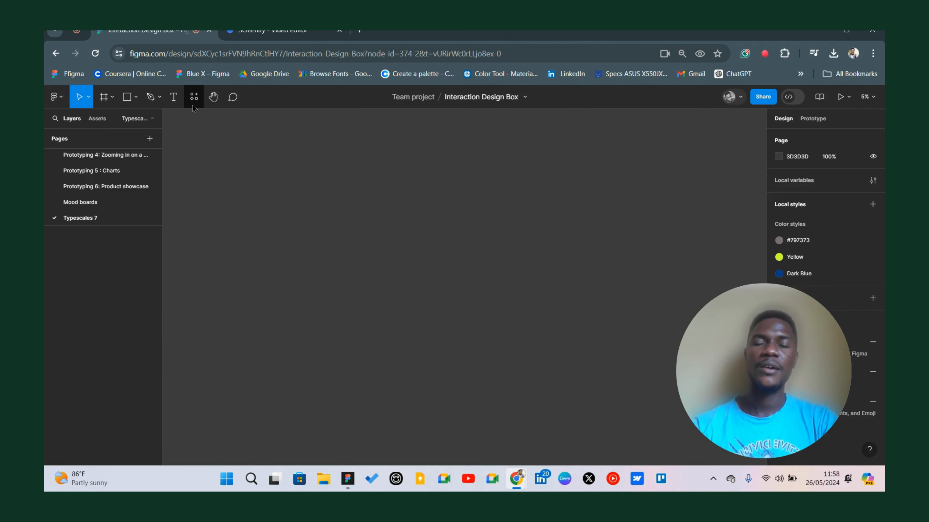
Open the Typescales plugin from the plugins list.
left_click(193, 97)
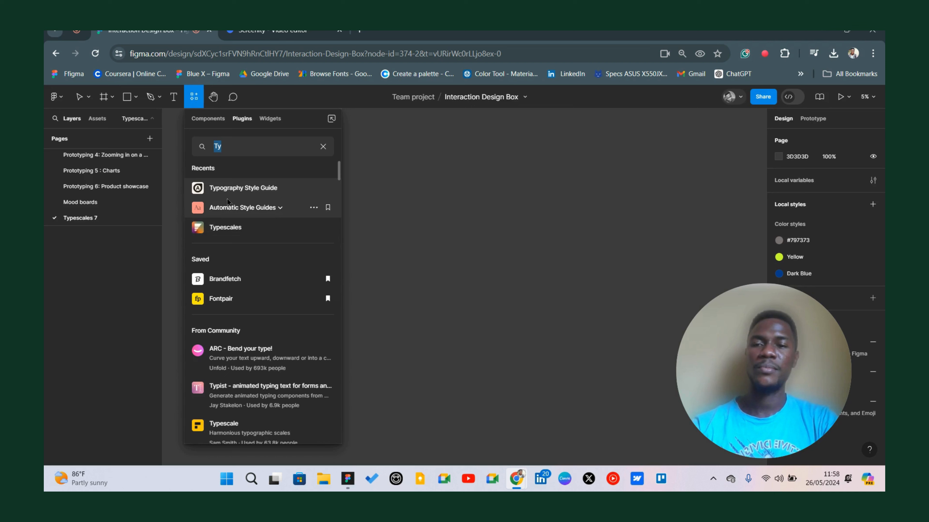
left_click(225, 228)
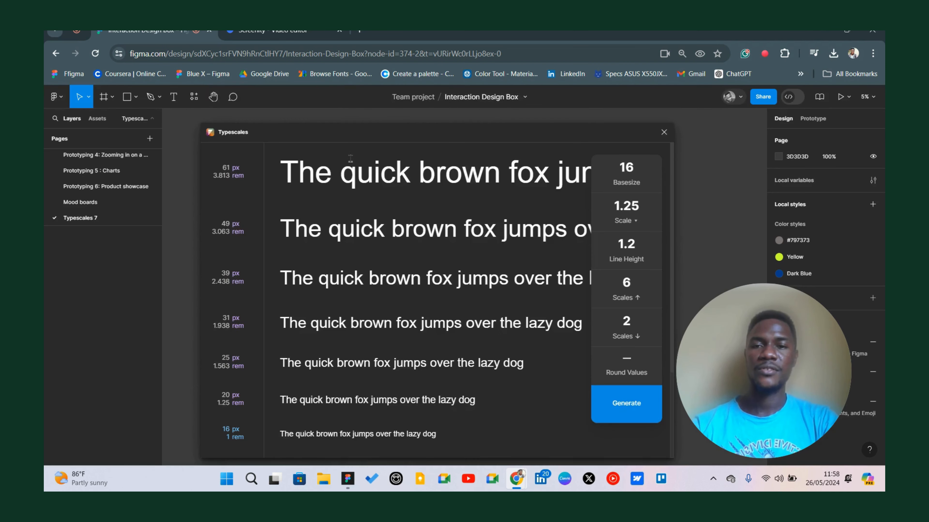
left_click_drag(367, 137, 375, 110)
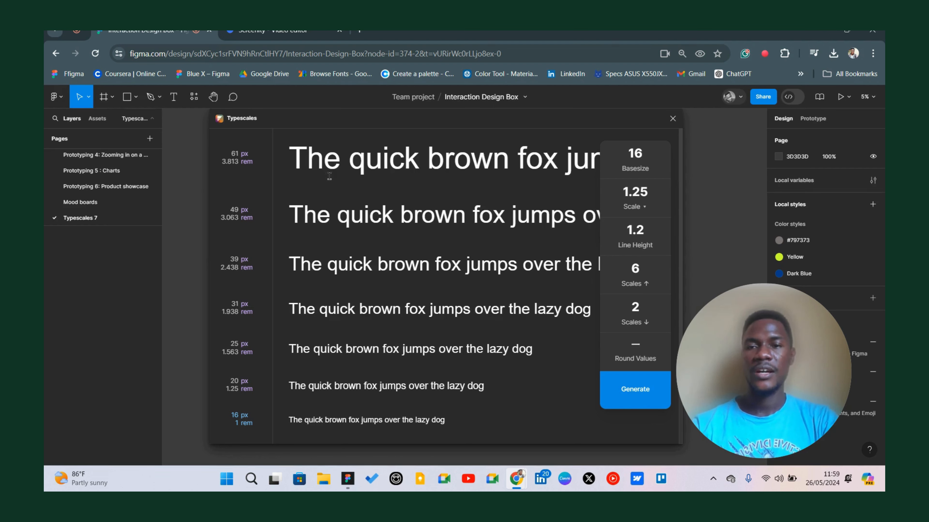
Set the type scale ratio to Major Second (1.125) and review the preview sizes.
left_click(631, 208)
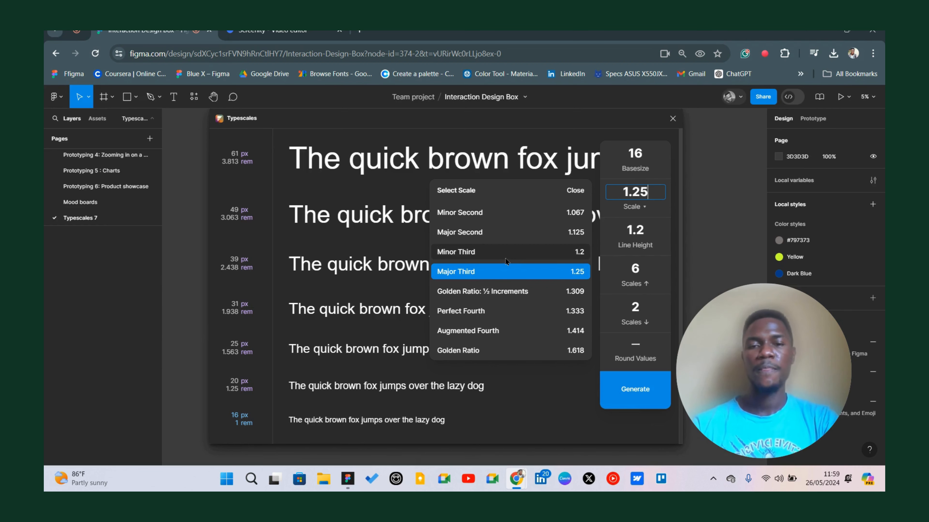
left_click(493, 237)
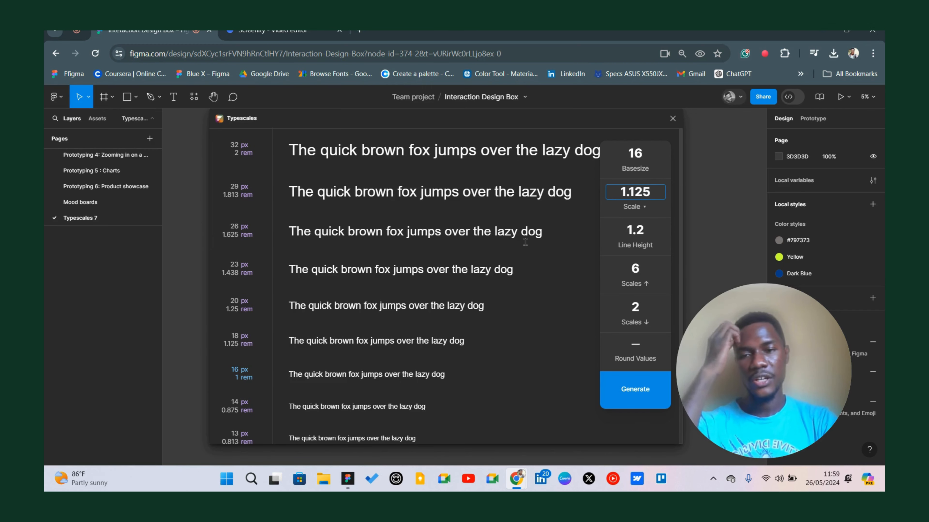
scroll(304, 296, "down", 3)
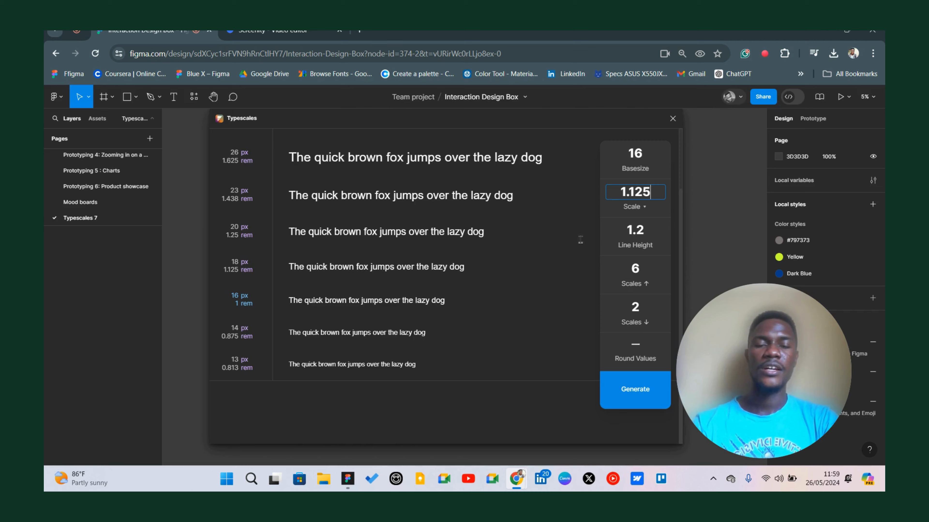
scroll(644, 240, "up", 3)
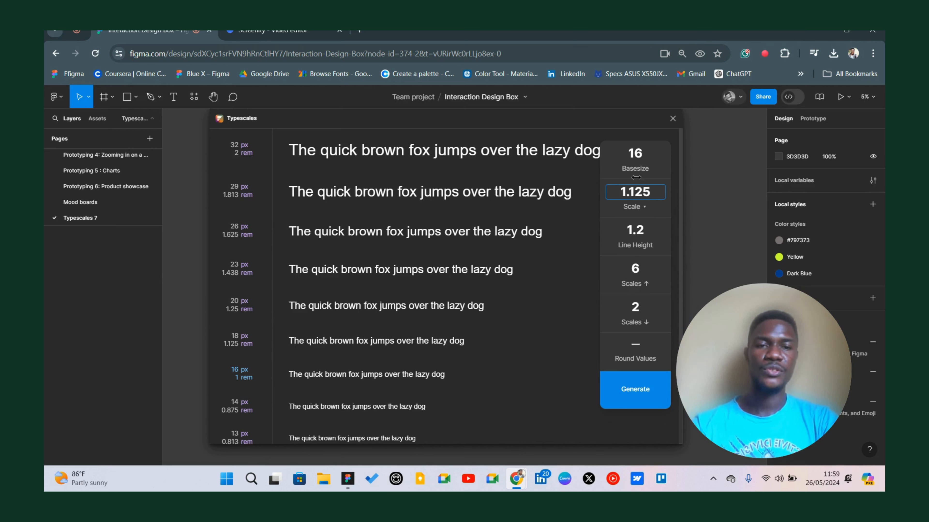
Set the base size to 14 and the line height to 1.3.
left_click_drag(635, 167, 624, 165)
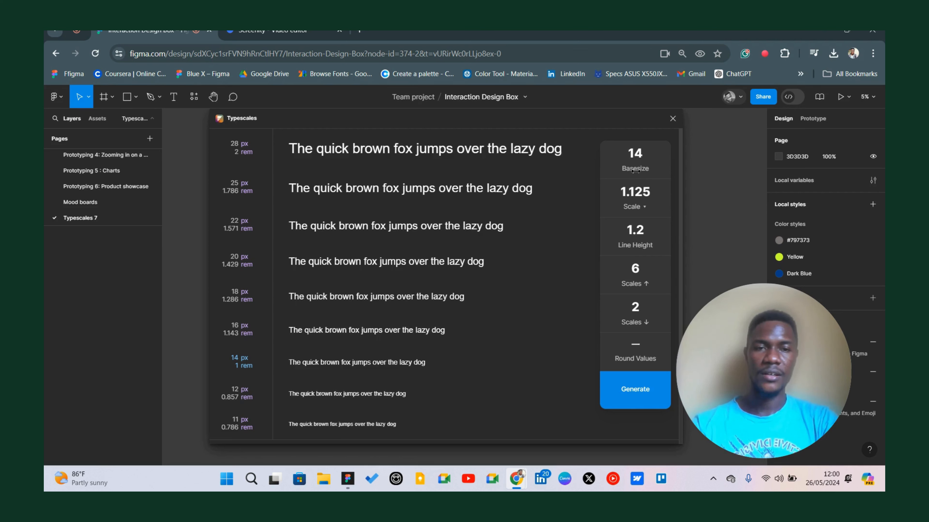
mouse_move(640, 168)
left_mouse_down()
mouse_move(647, 169)
mouse_move(629, 166)
left_mouse_up()
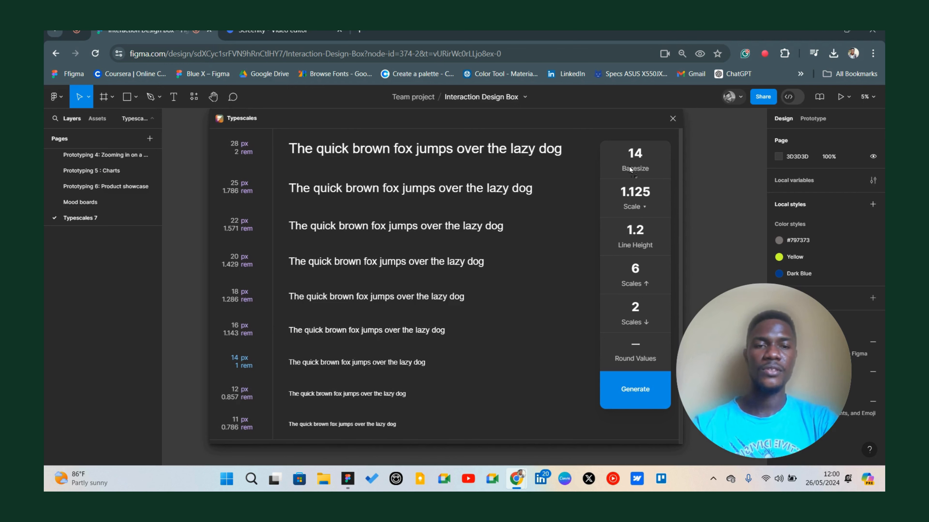
left_click(635, 237)
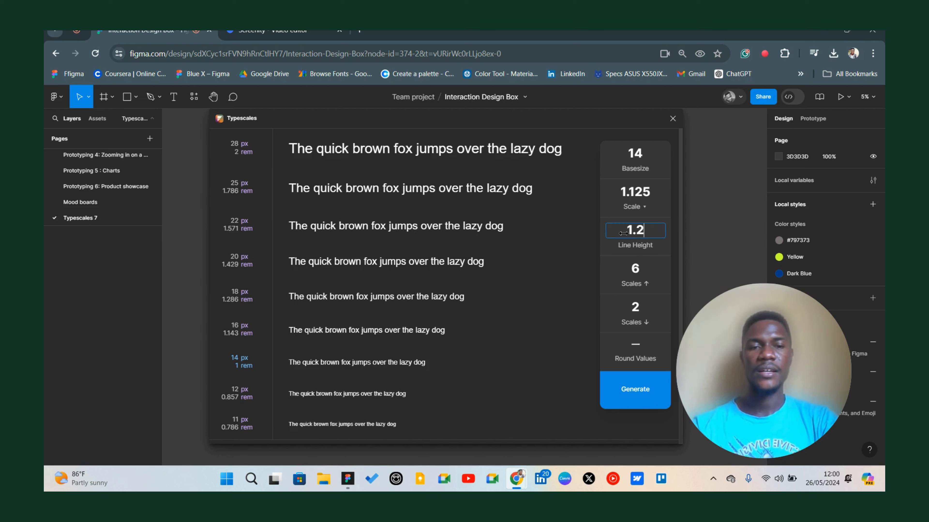
key("BackSpace")
type("3")
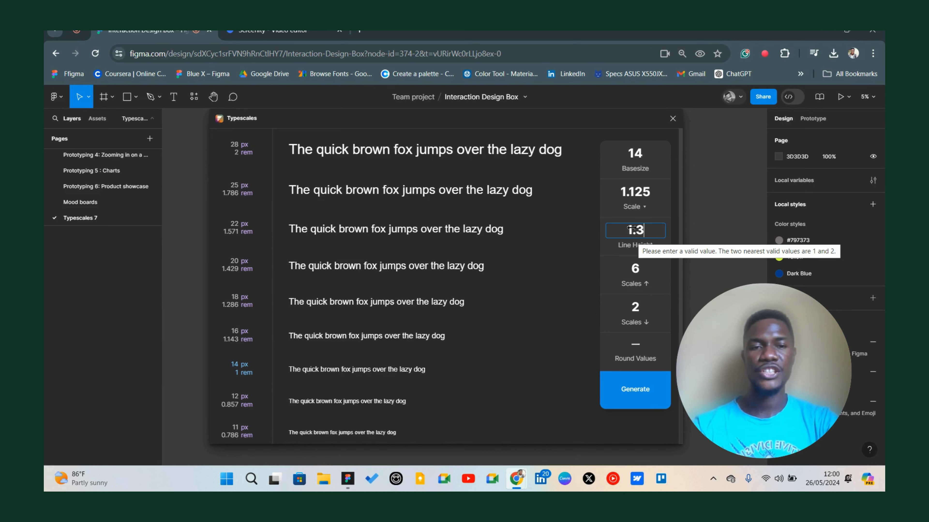
Increase the number of scales up to 7 and review the preview list.
left_click(633, 282)
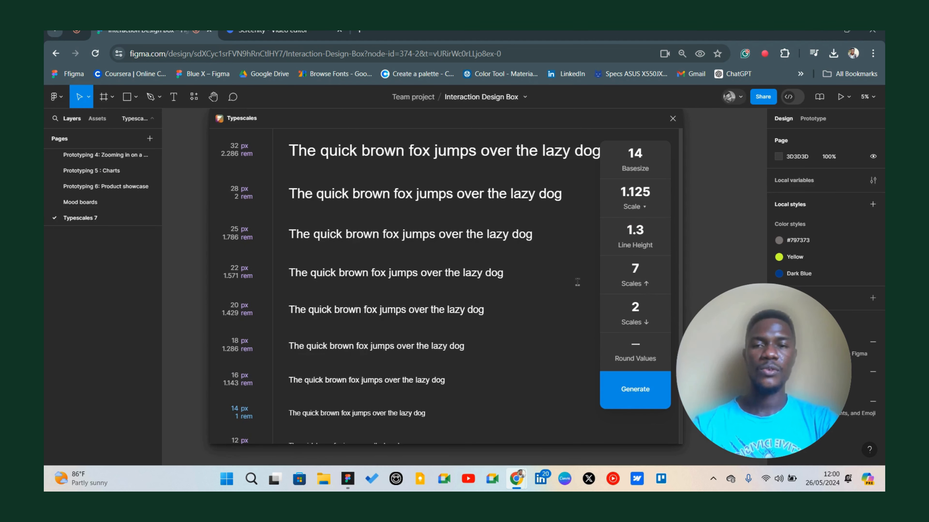
scroll(243, 370, "down", 3)
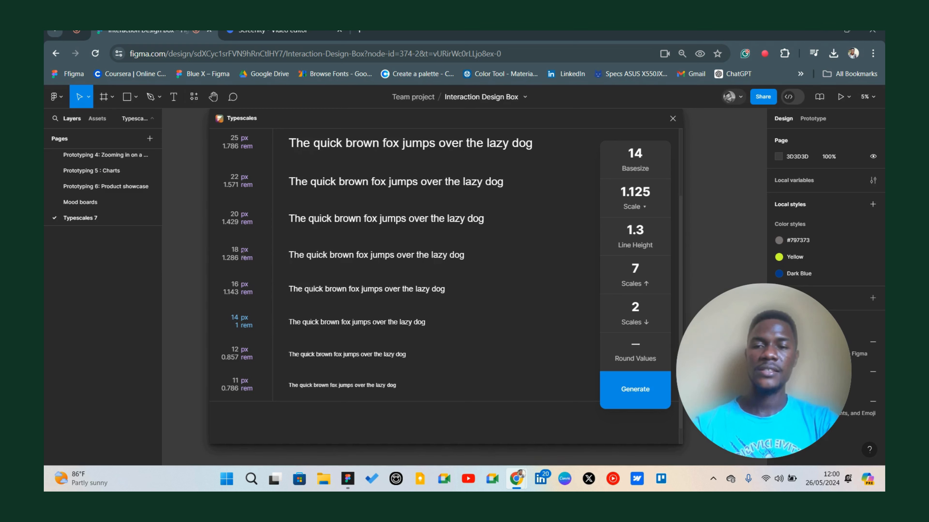
scroll(244, 186, "up", 3)
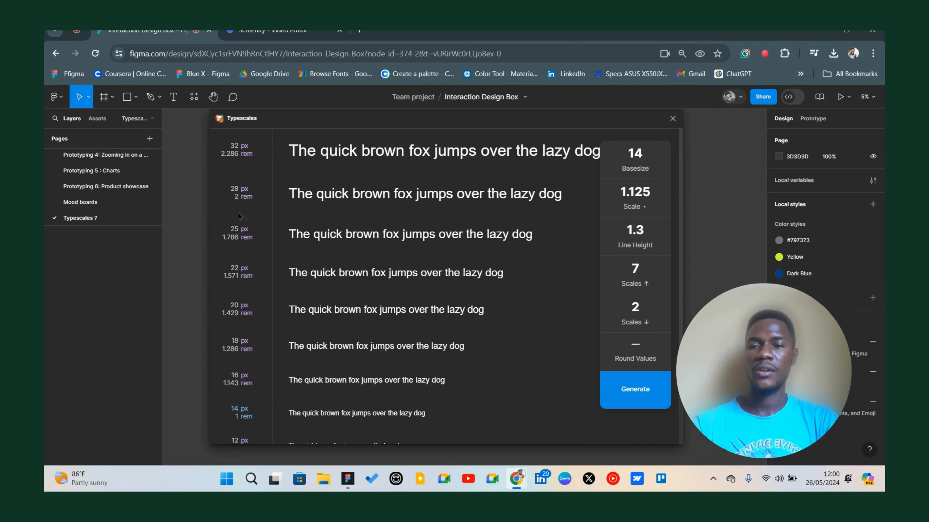
scroll(255, 256, "down", 3)
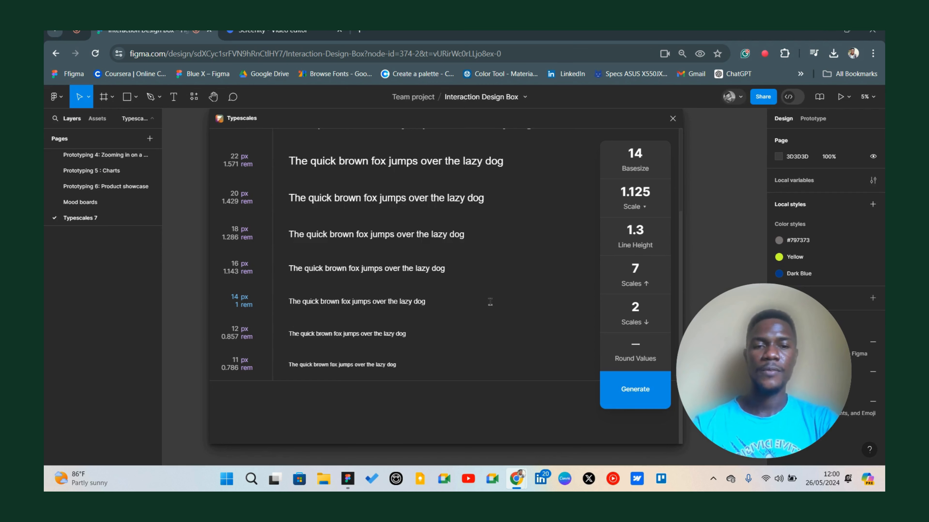
scroll(229, 289, "up", 3)
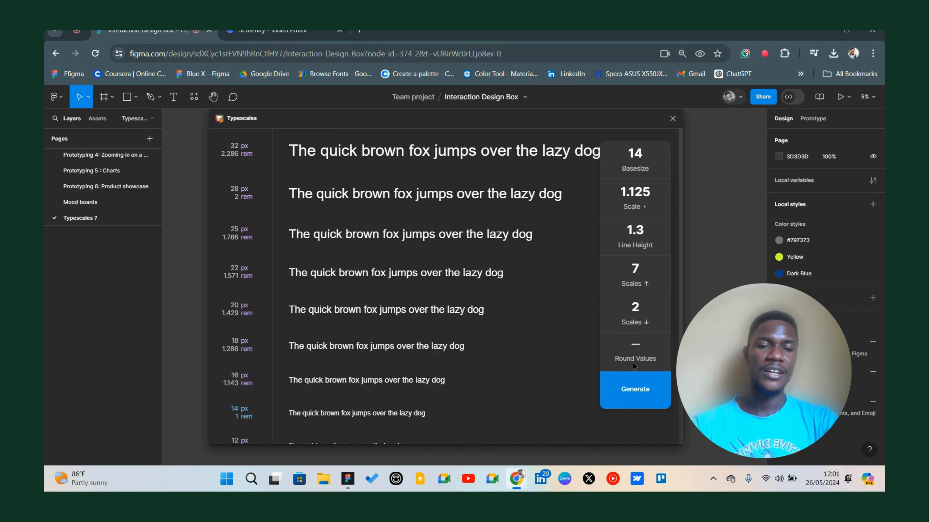
Generate the type scale frame with unrounded values.
left_click(636, 347)
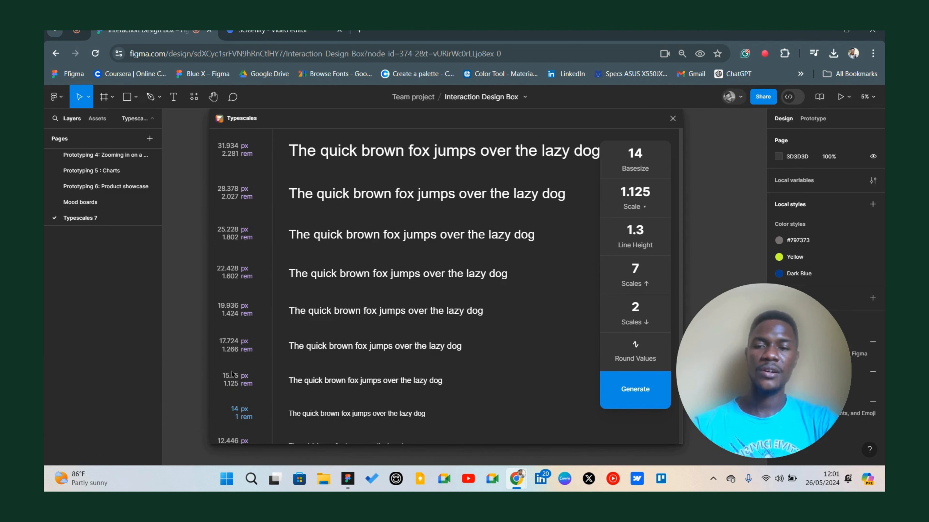
left_click(634, 352)
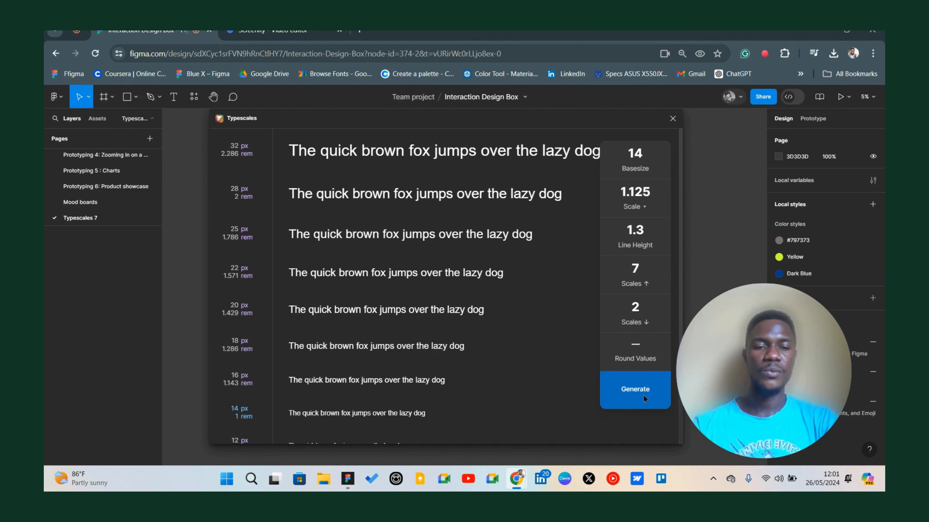
left_click(633, 398)
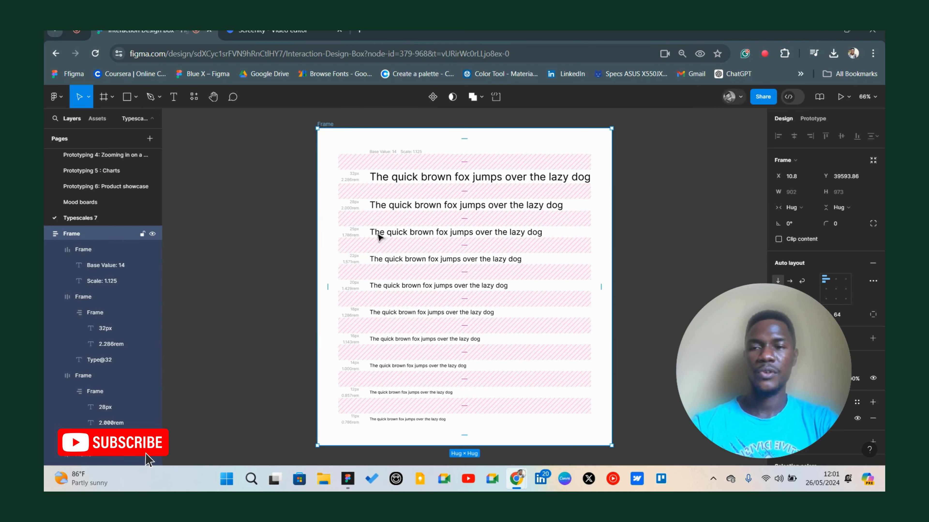
Inspect the generated type scale frame and its largest sample line.
scroll(411, 148, "up", 2)
scroll(412, 151, "up", 5)
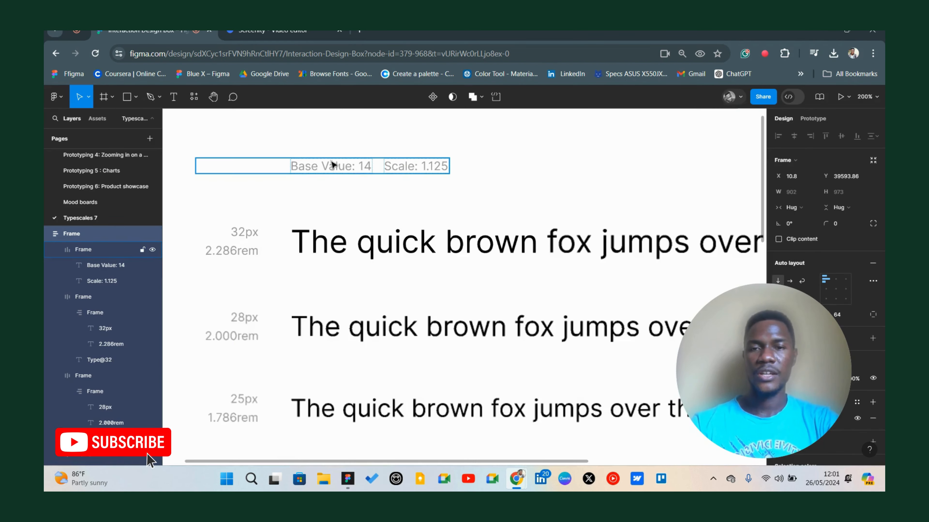
scroll(356, 207, "down", 5)
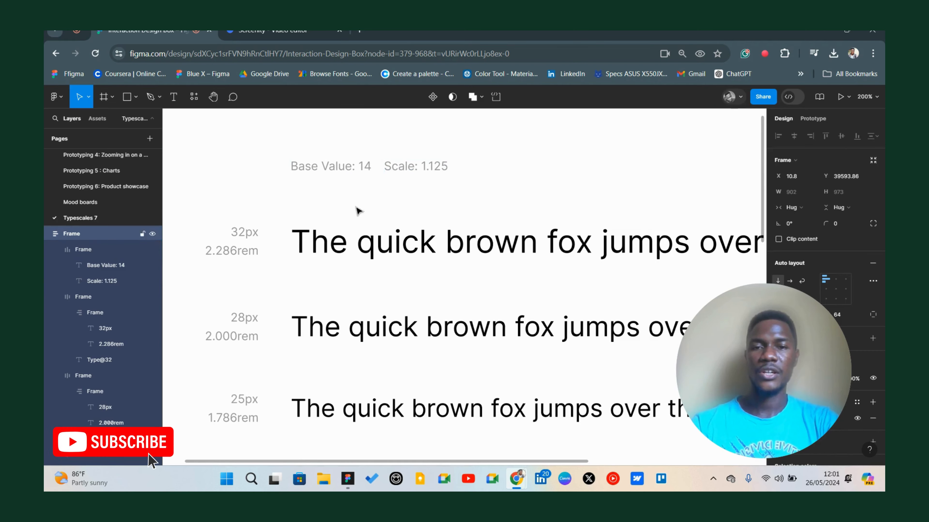
scroll(322, 209, "down", 3)
scroll(324, 207, "up", 3)
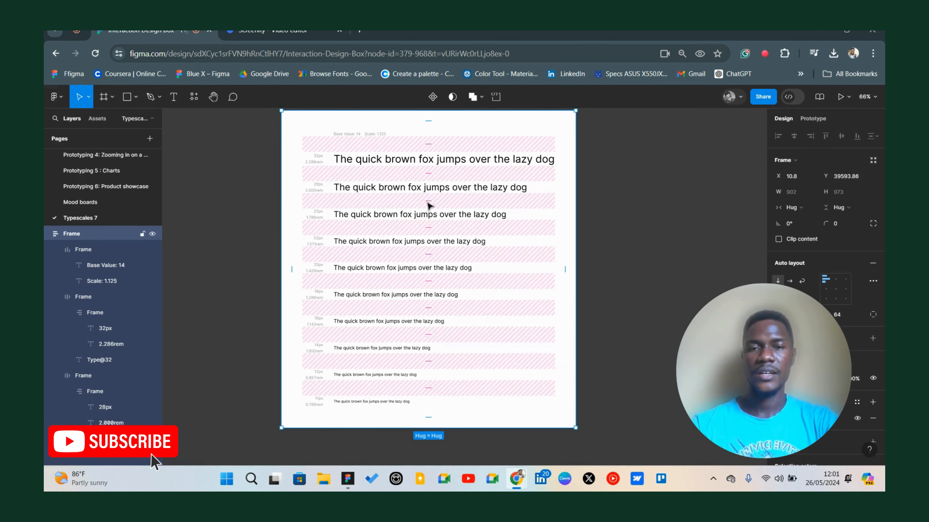
double_click(409, 166)
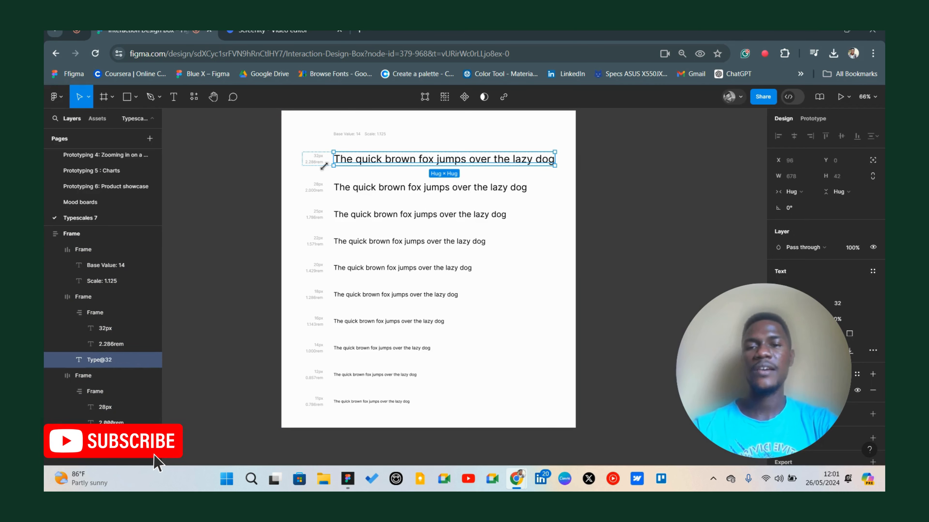
scroll(305, 167, "up", 5)
scroll(332, 260, "down", 6)
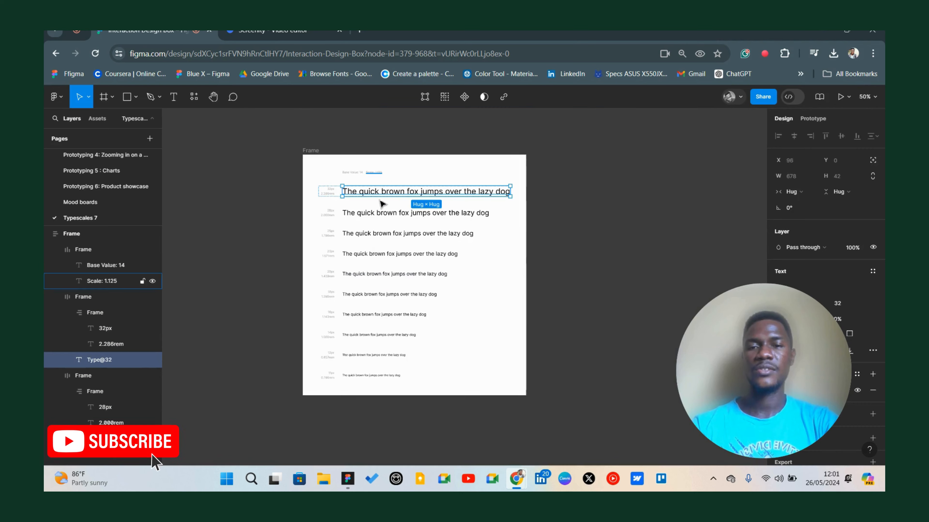
scroll(439, 204, "up", 5)
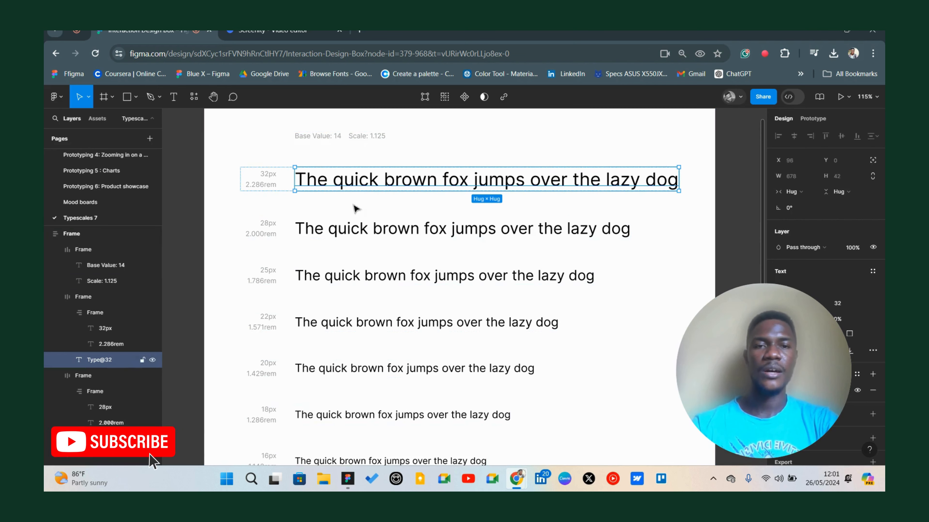
Open the font list for the 32 px sample text and close it.
double_click(386, 185)
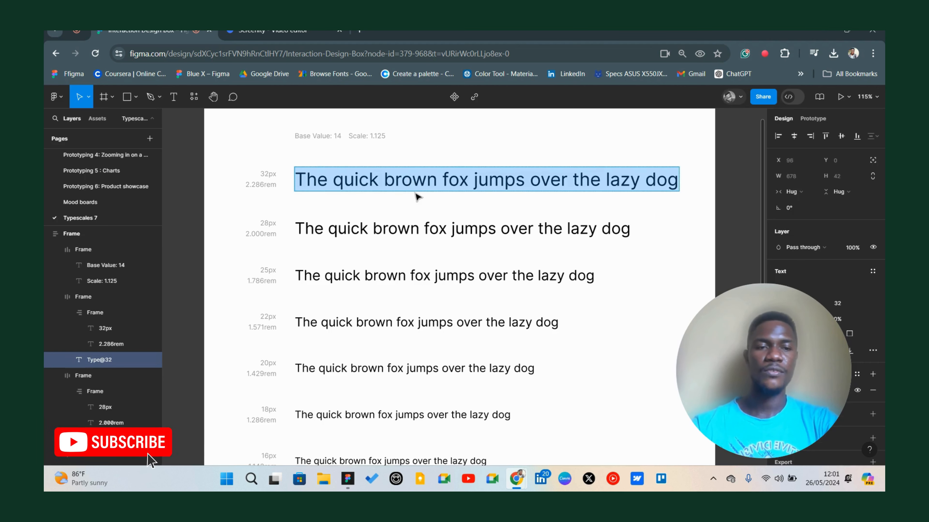
left_click_drag(678, 334, 177, 328)
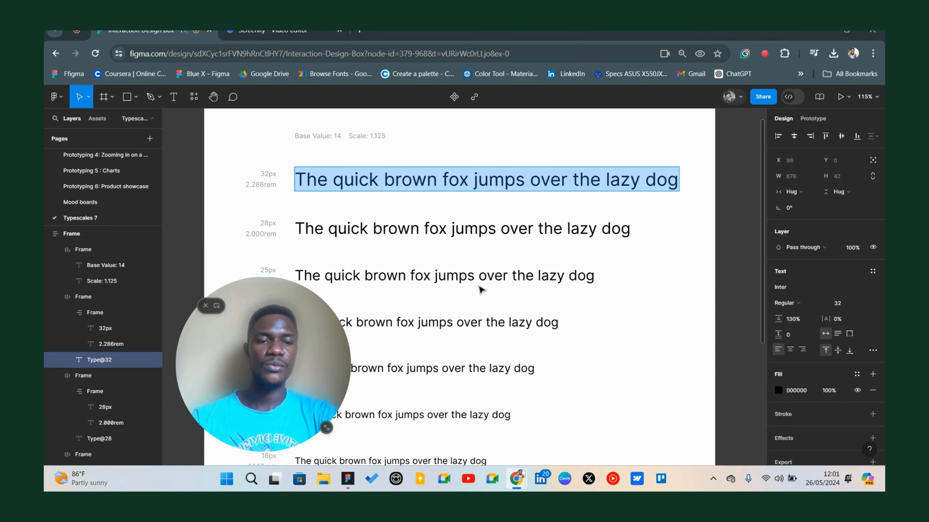
left_click(788, 290)
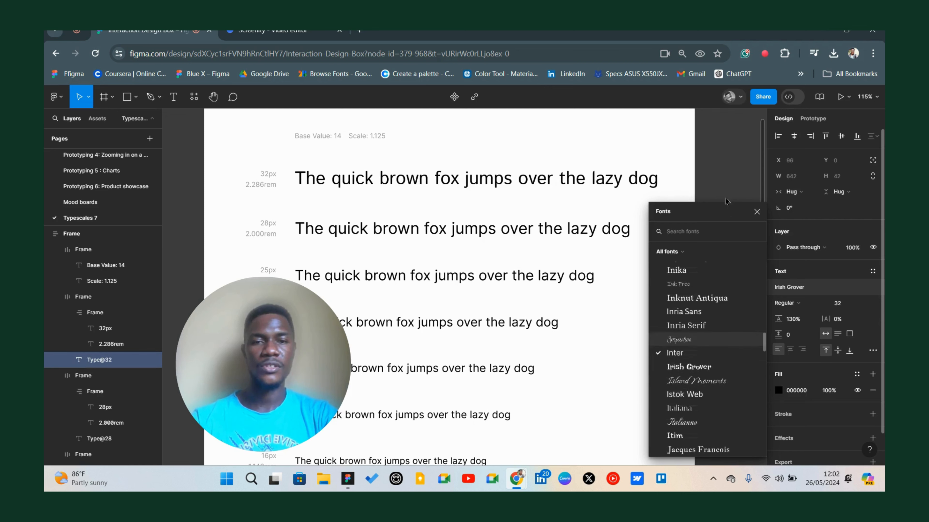
left_click(755, 213)
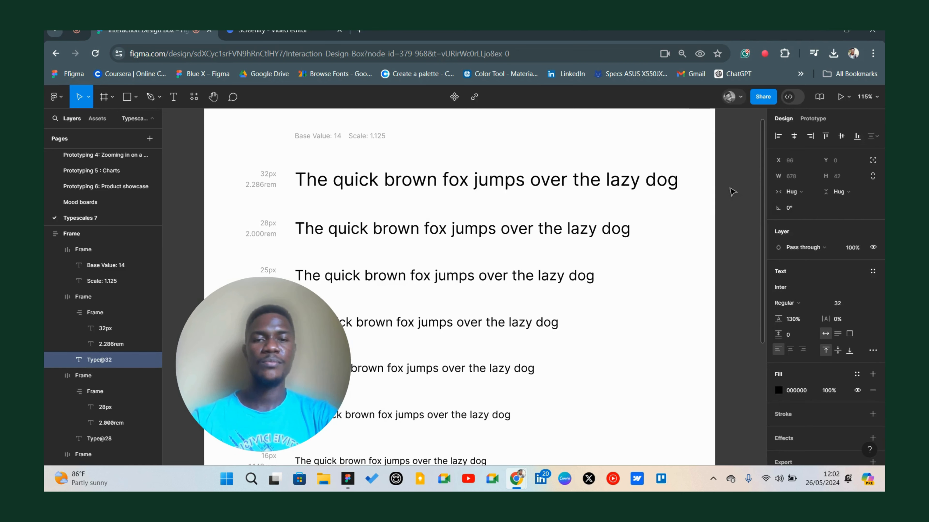
key("Return")
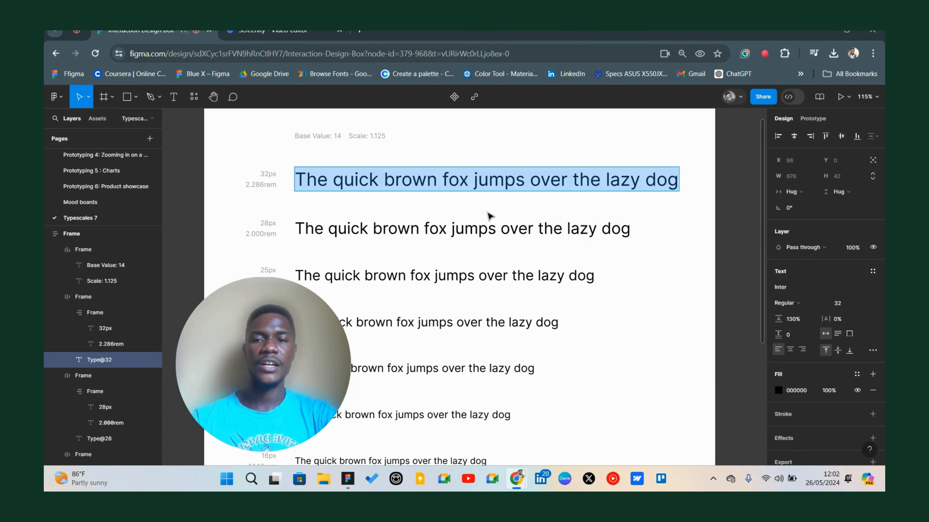
scroll(490, 216, "left", 3)
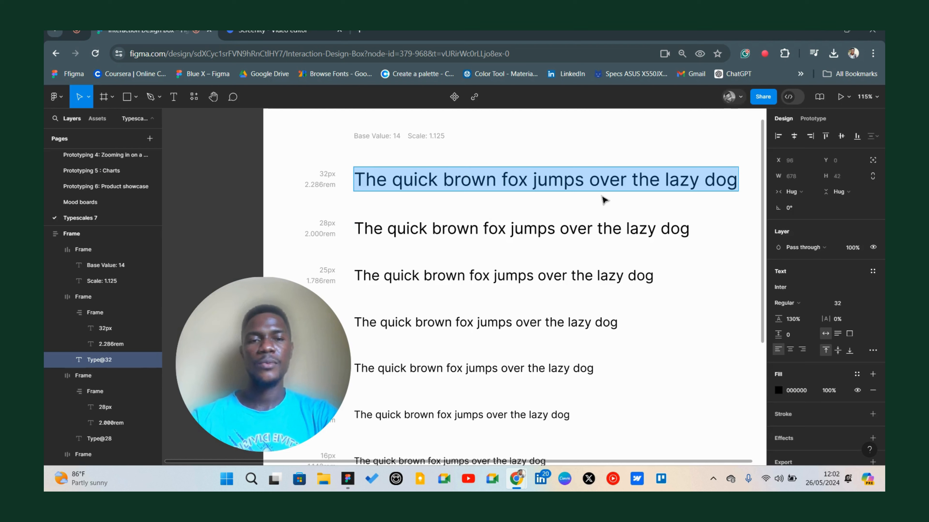
key("Escape")
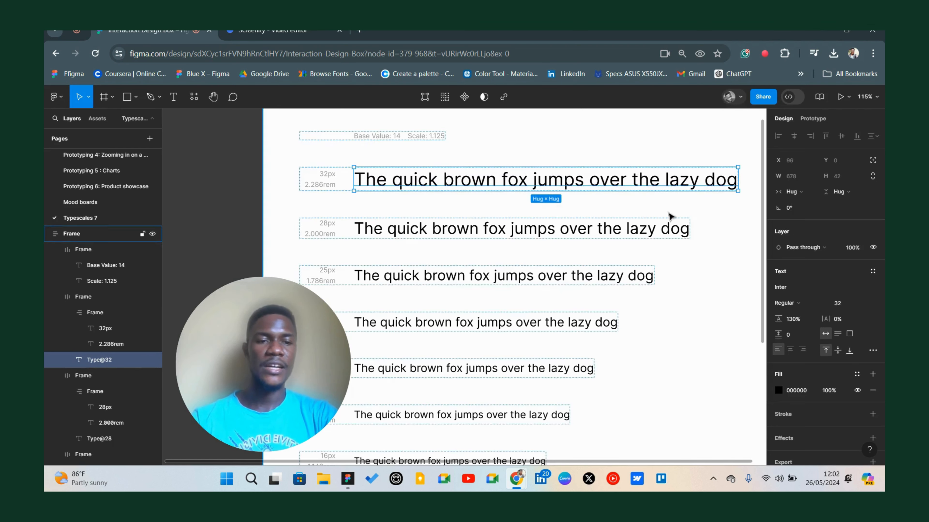
Create a new text style named "Heading 1/ Regular" from the 32 px sample line.
double_click(640, 181)
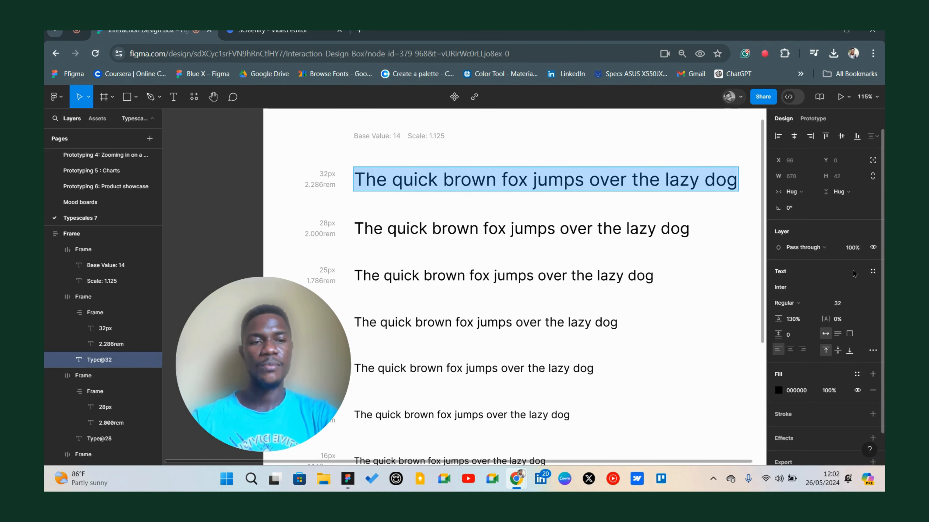
left_click(872, 272)
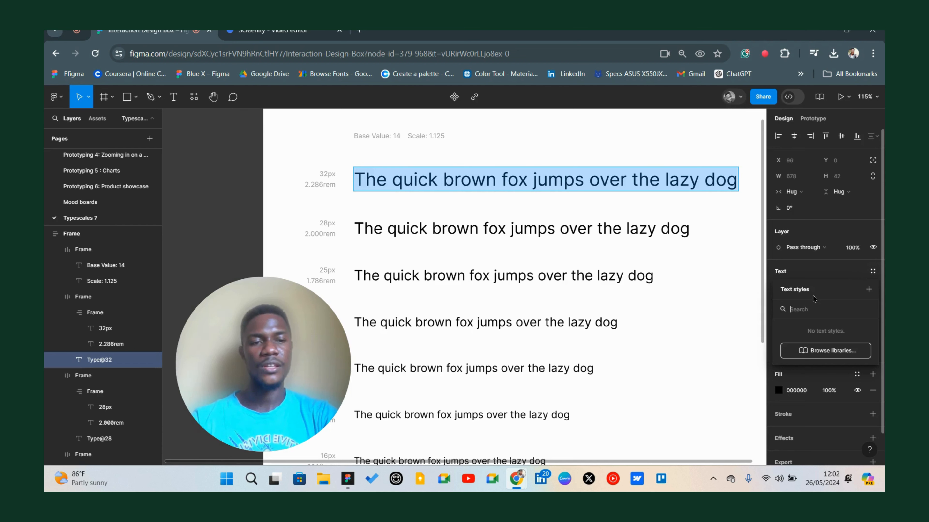
left_click(868, 290)
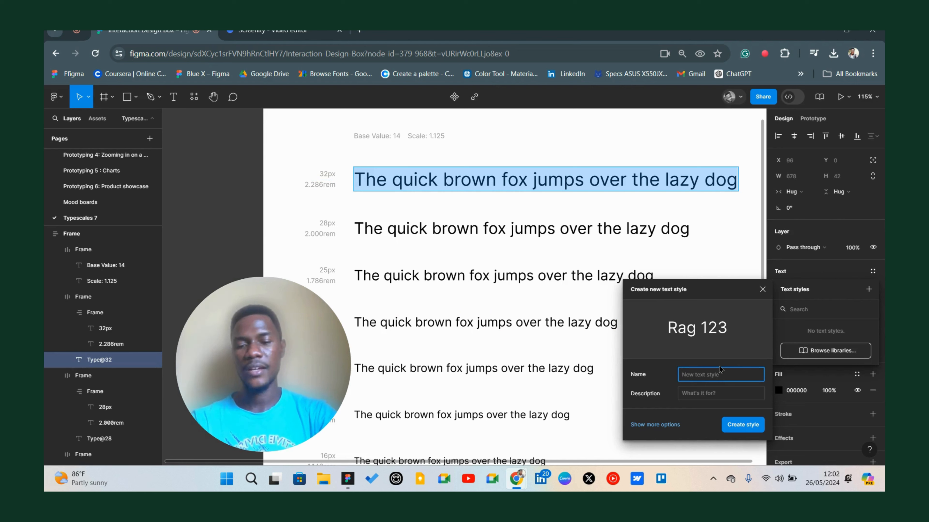
type("Heading")
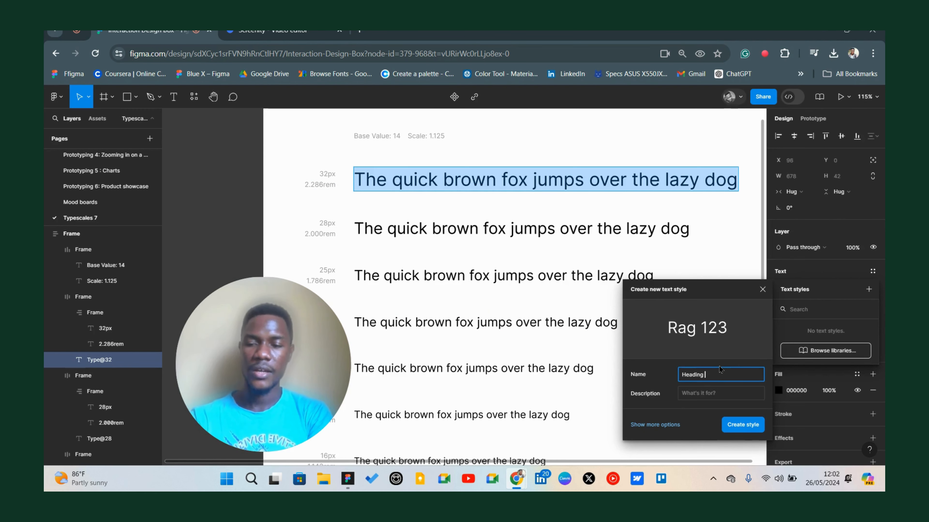
type(" 1/ R")
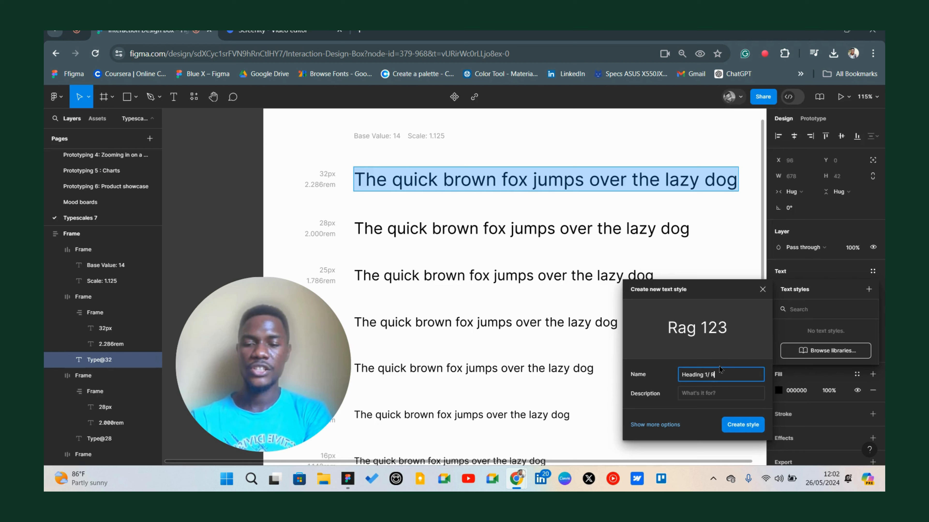
type("egular")
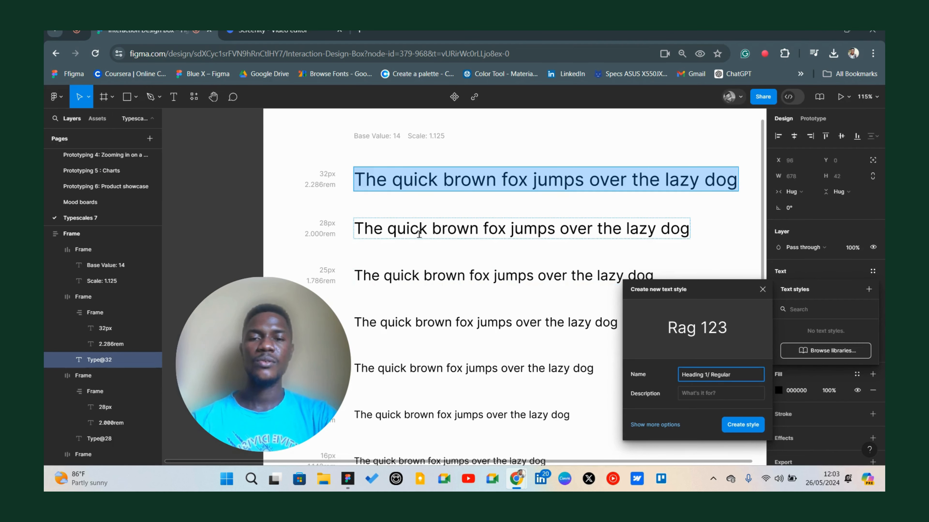
scroll(419, 234, "down", 2)
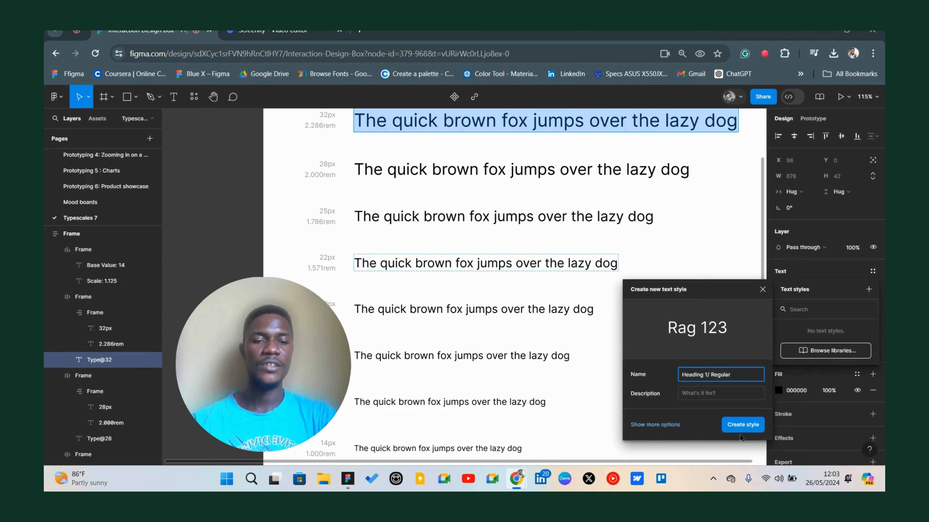
left_click(741, 425)
Check the new Heading 1 style among the page's local text styles.
scroll(560, 338, "down", 5)
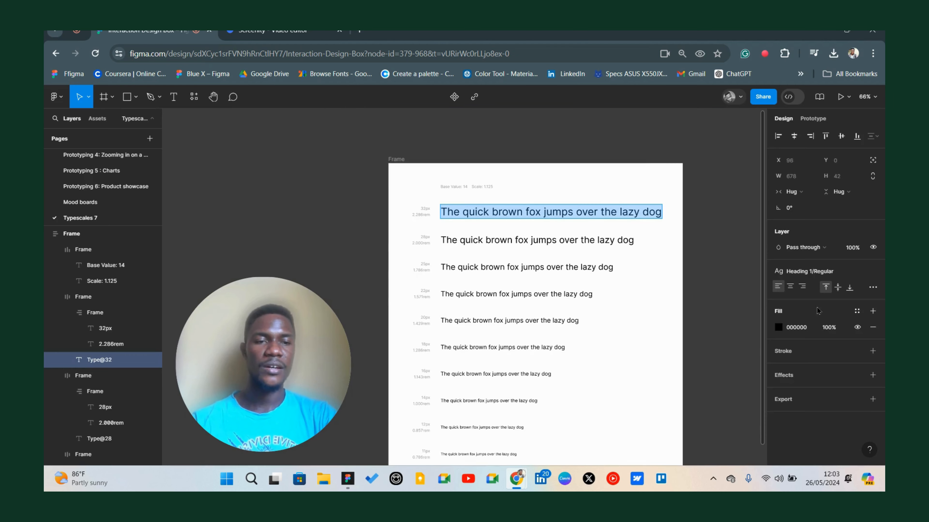
left_click(828, 276)
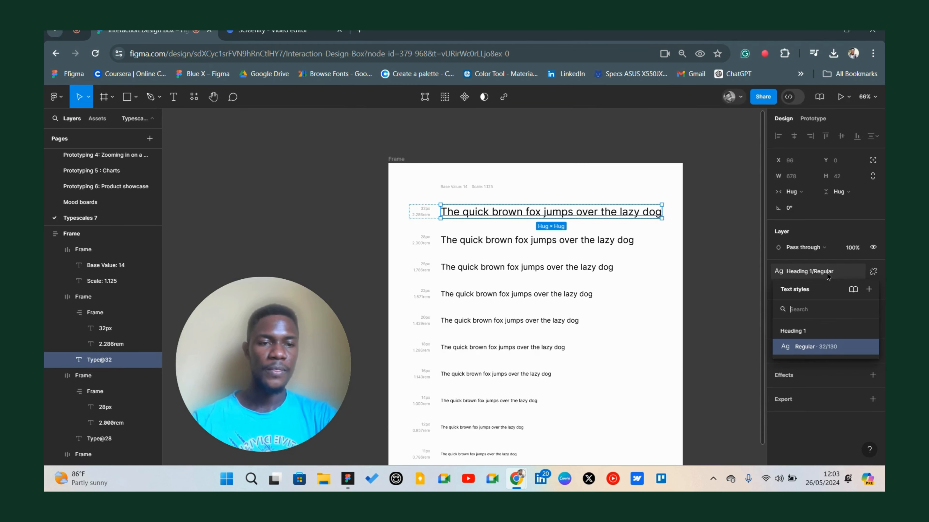
left_click(746, 277)
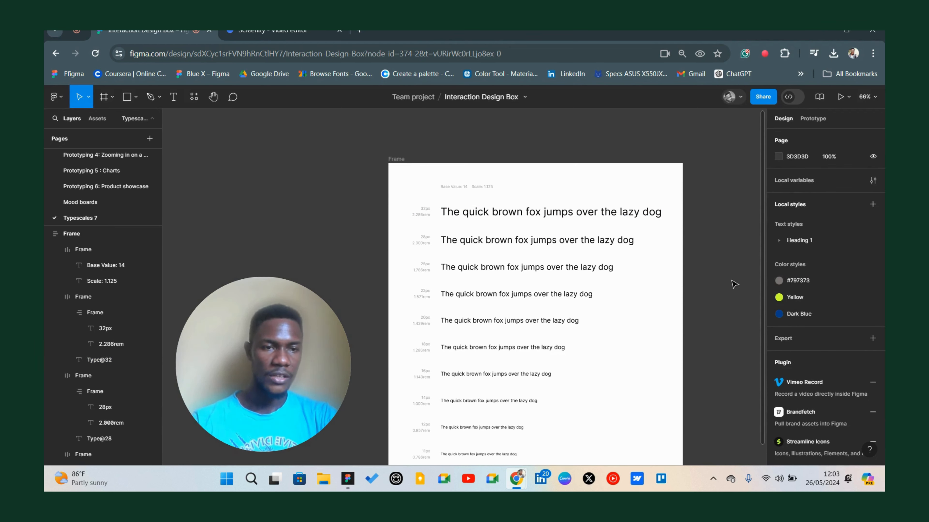
left_click(781, 244)
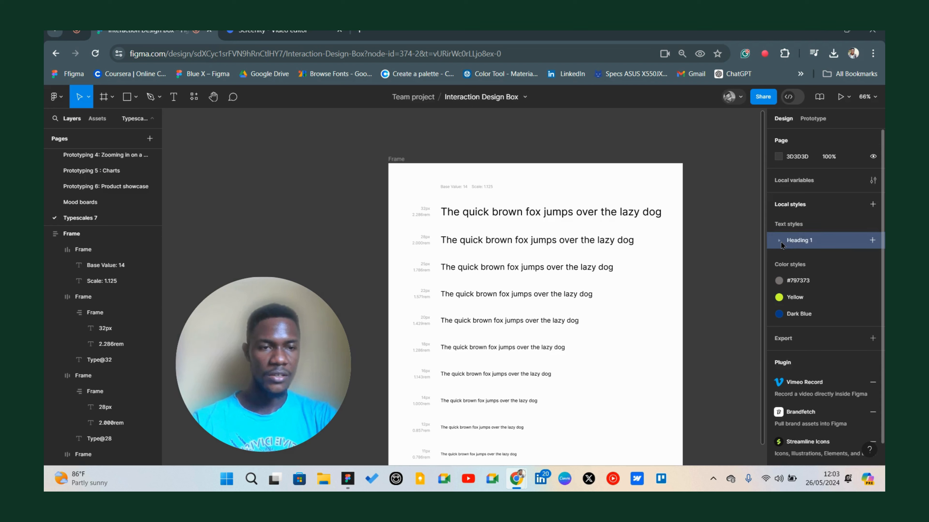
left_click(779, 241)
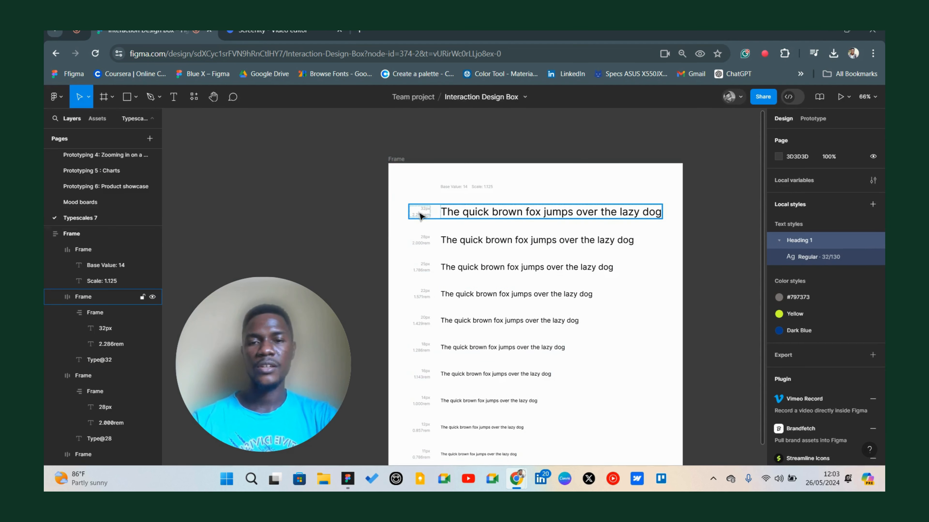
Review the full list of local text styles against the type scale sample lines.
scroll(501, 399, "down", 3)
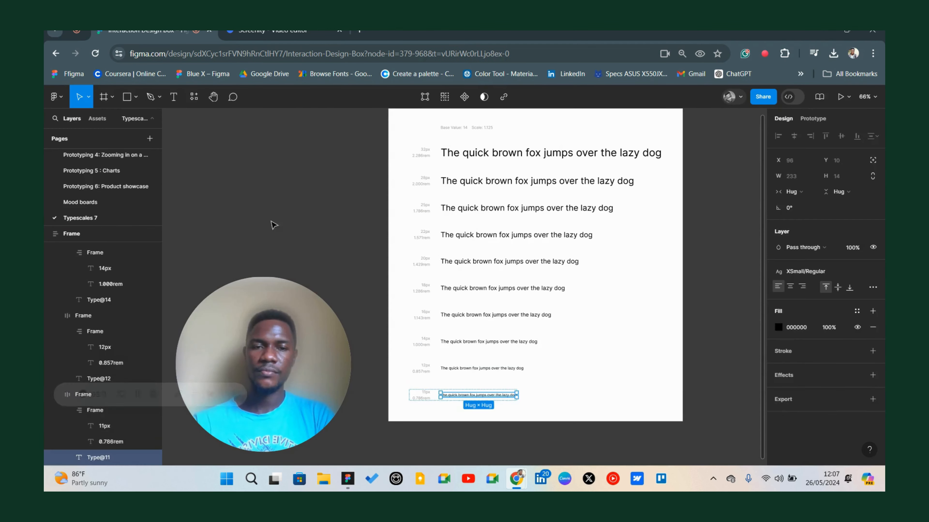
scroll(483, 280, "up", 3)
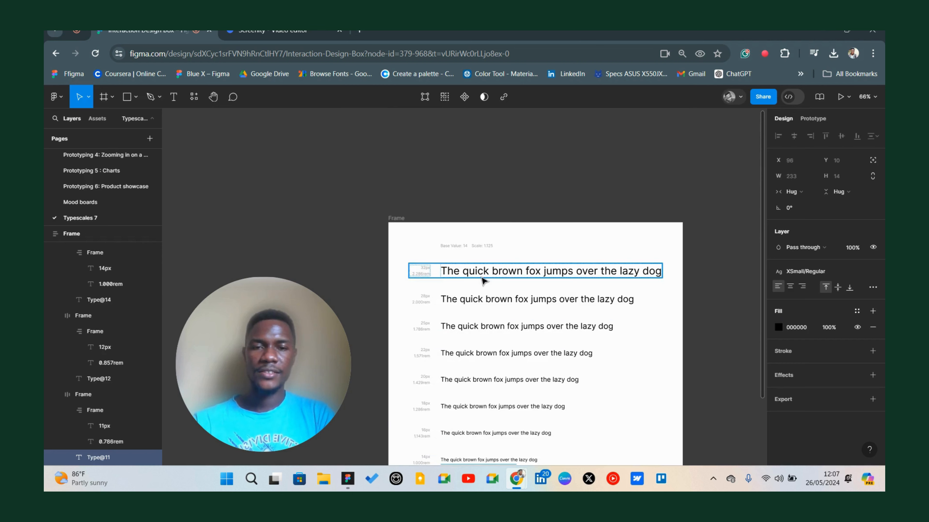
scroll(359, 236, "down", 2)
left_click(358, 236)
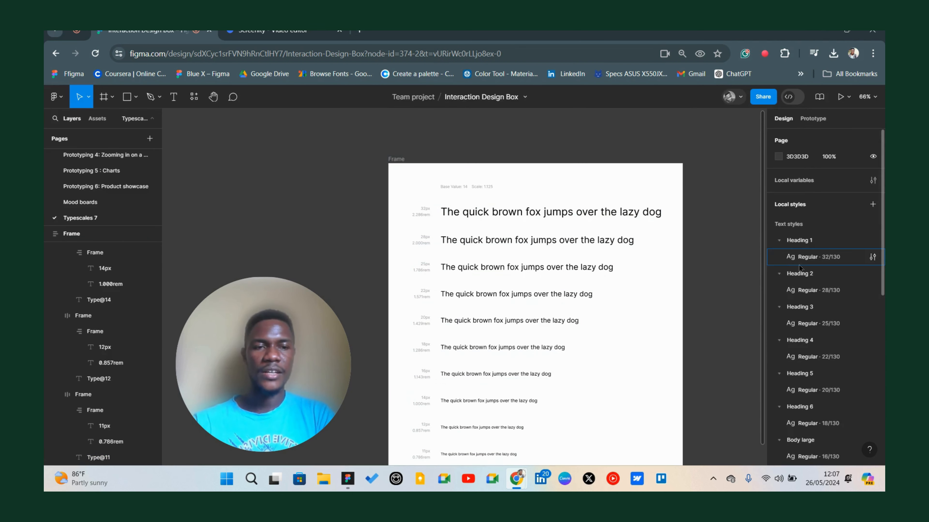
scroll(808, 265, "down", 3)
scroll(808, 265, "down", 2)
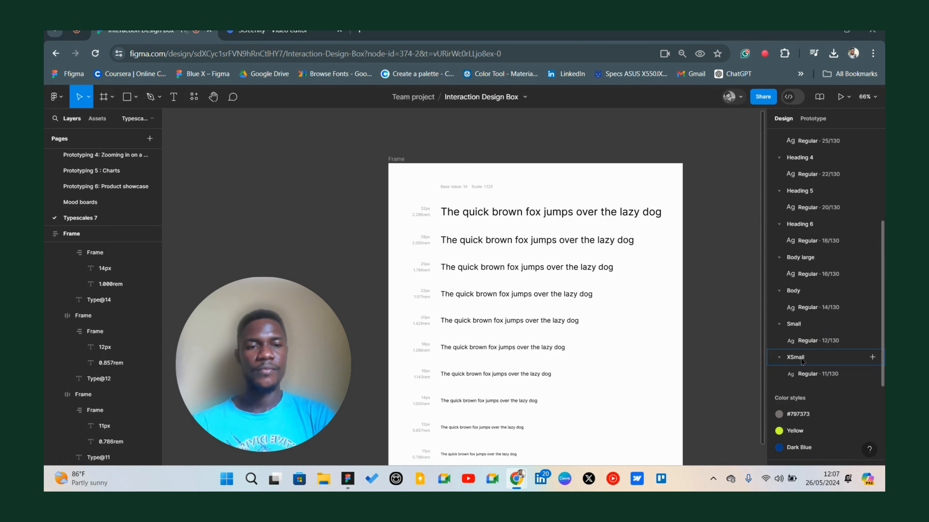
scroll(801, 309, "up", 3)
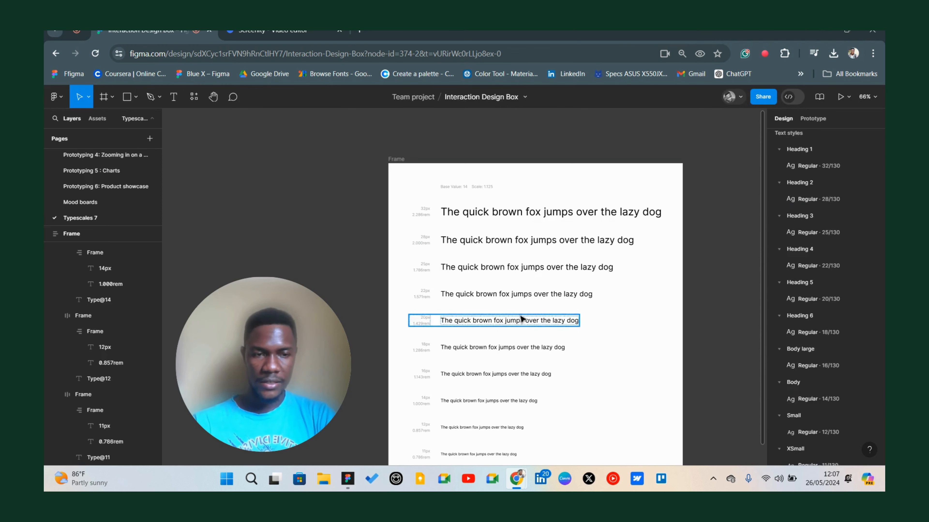
scroll(458, 362, "down", 3)
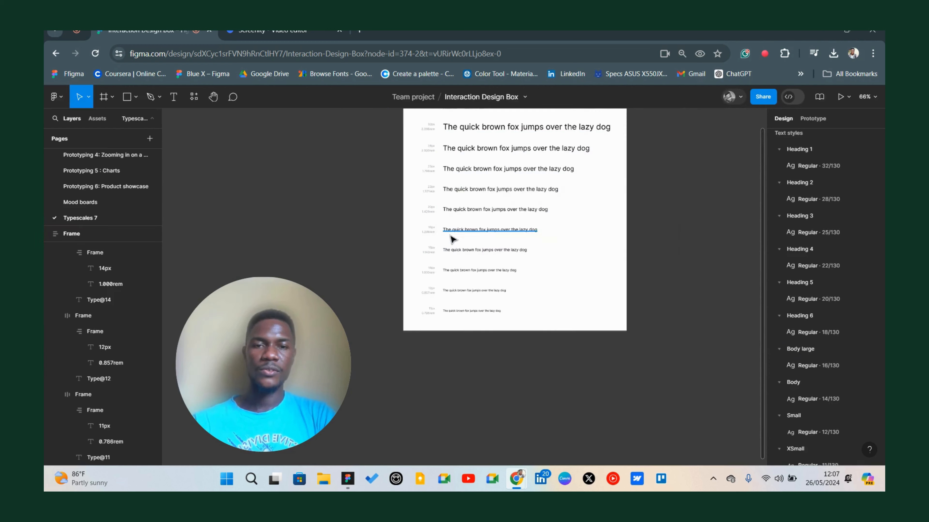
scroll(451, 238, "down", 3)
Run the Typography Style Guide plugin to generate a typography guide from the text styles.
left_click(193, 97)
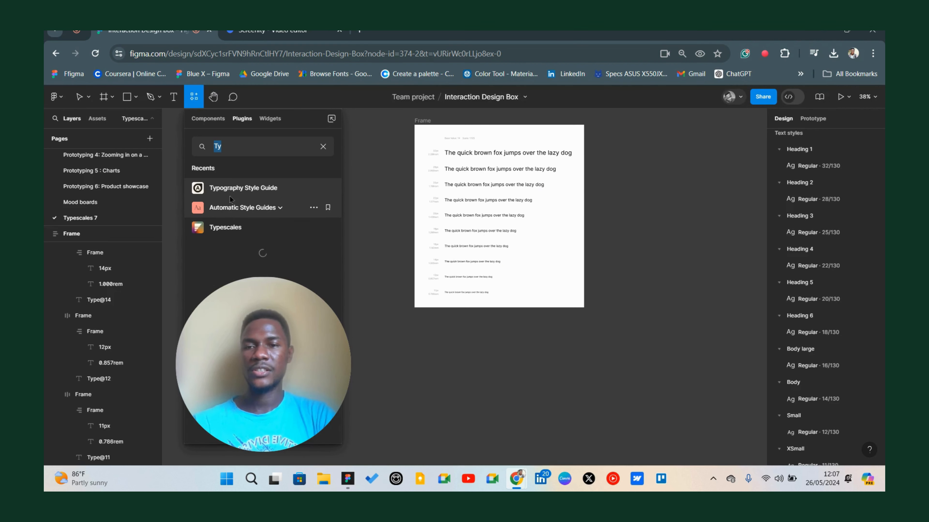
left_click(255, 188)
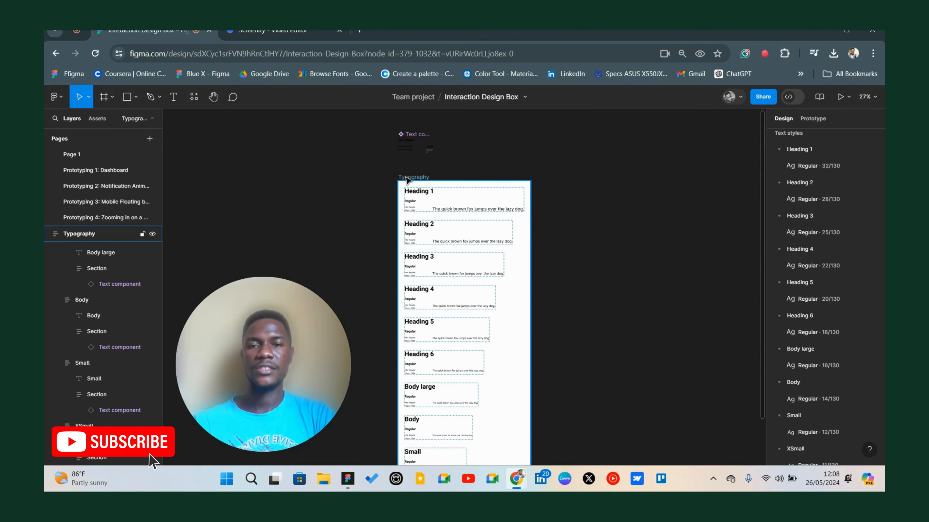
scroll(398, 209, "up", 3)
scroll(398, 209, "down", 2)
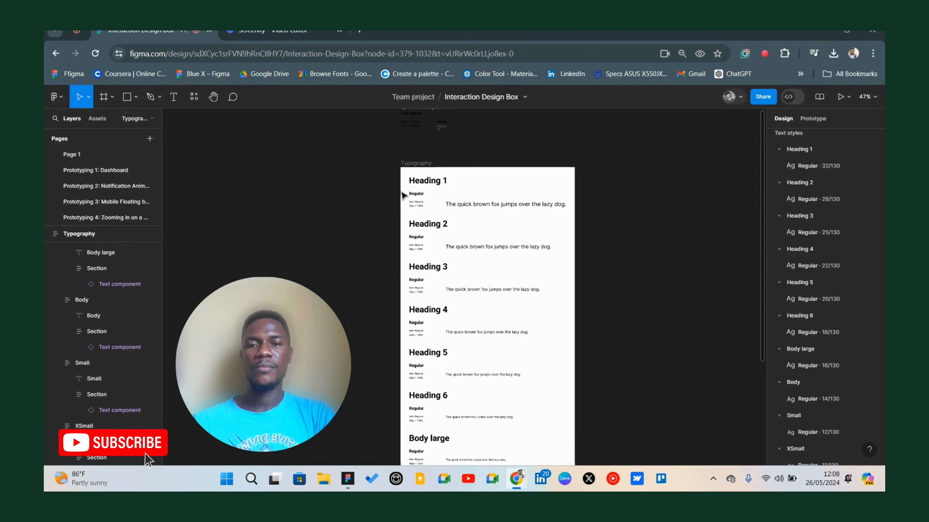
Inspect the generated Typography guide's headings, font details and sample lines.
scroll(556, 270, "down", 8)
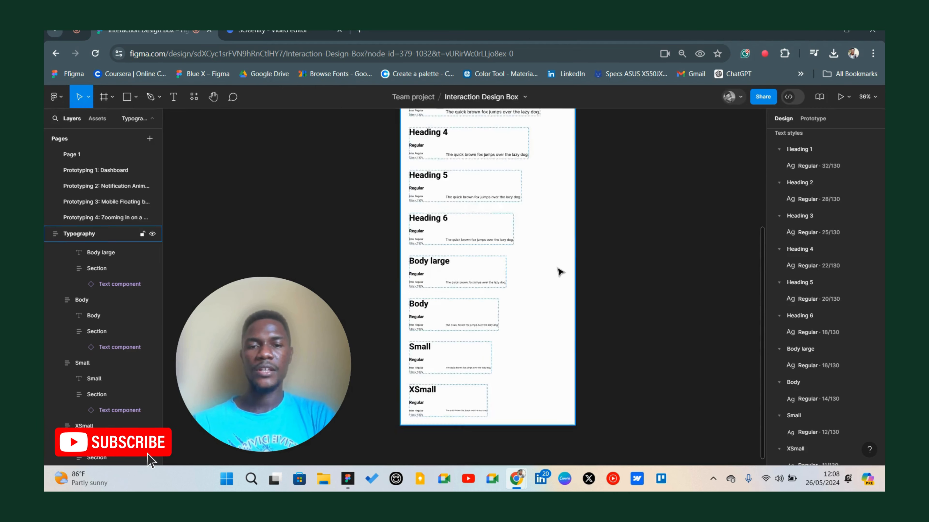
scroll(520, 271, "down", 3)
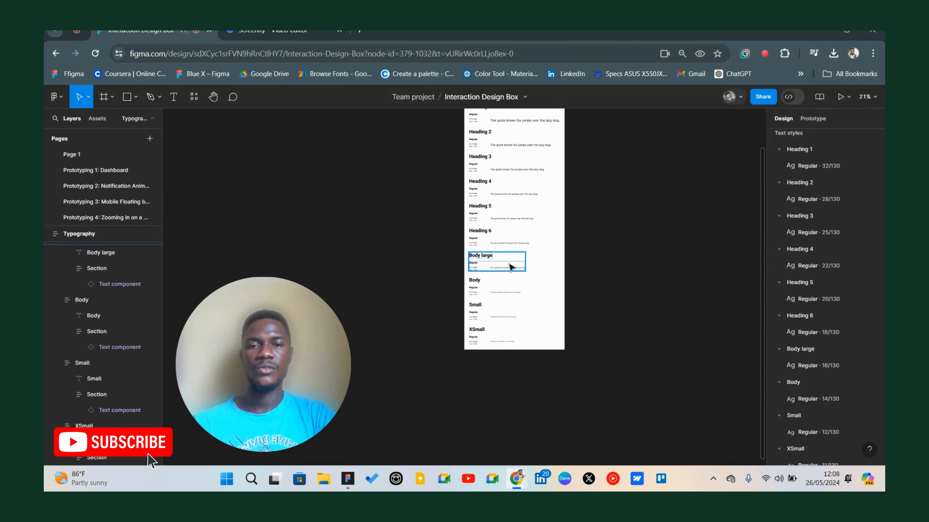
scroll(512, 198, "up", 3)
left_click(479, 213)
scroll(479, 213, "up", 4)
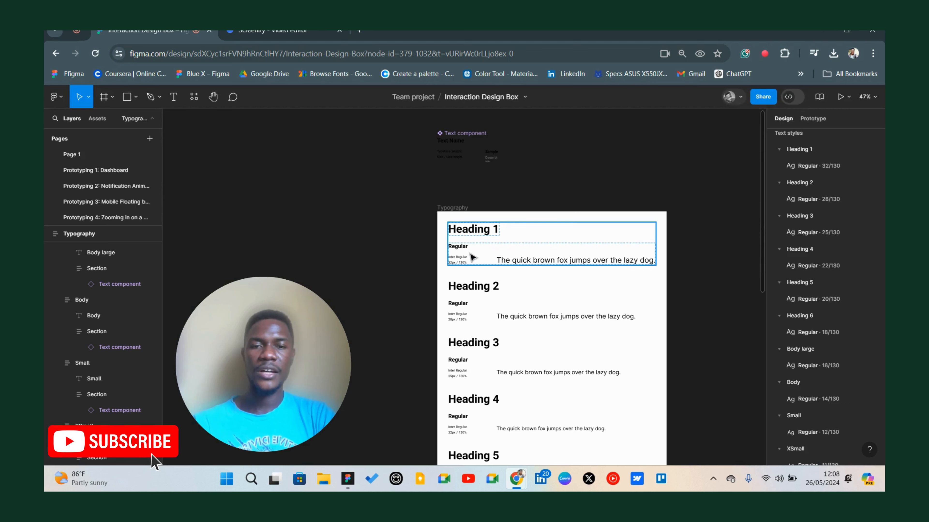
scroll(433, 241, "down", 4)
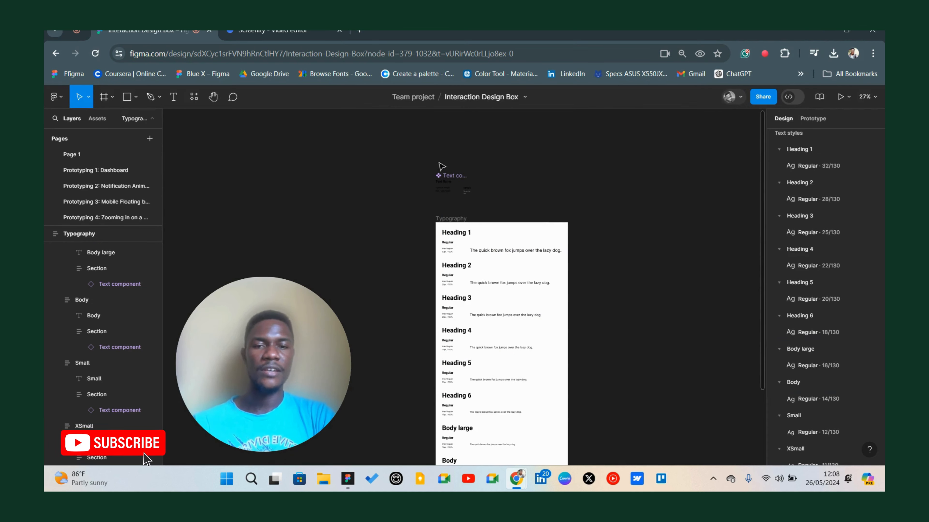
scroll(443, 176, "down", 3)
scroll(444, 183, "up", 3)
scroll(448, 179, "up", 5)
scroll(448, 178, "up", 2)
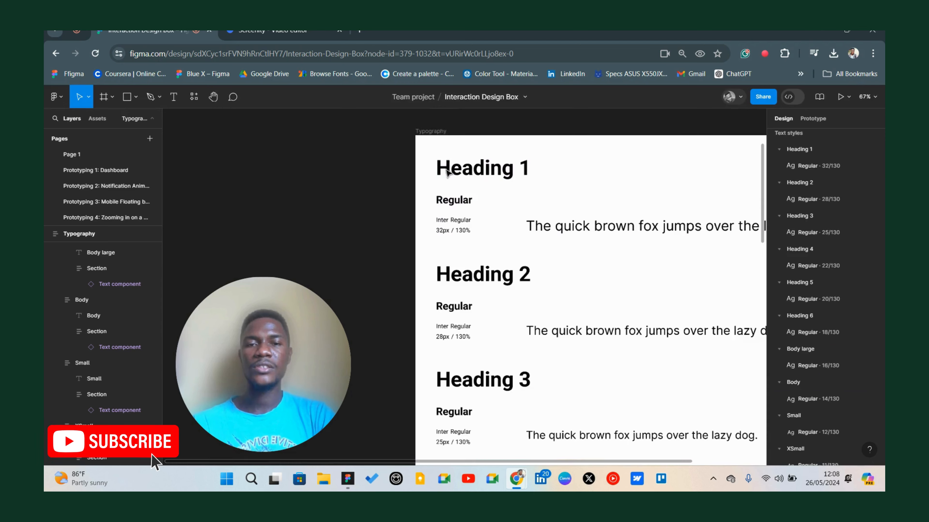
left_click(443, 161)
scroll(515, 167, "down", 3)
left_click(491, 222)
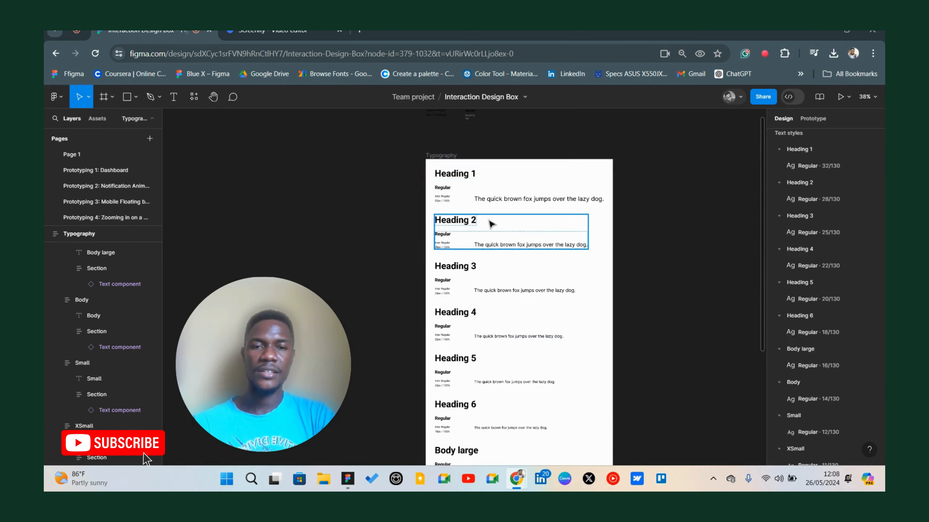
scroll(431, 204, "down", 2)
left_click(448, 207)
scroll(454, 227, "down", 2)
left_click(459, 257)
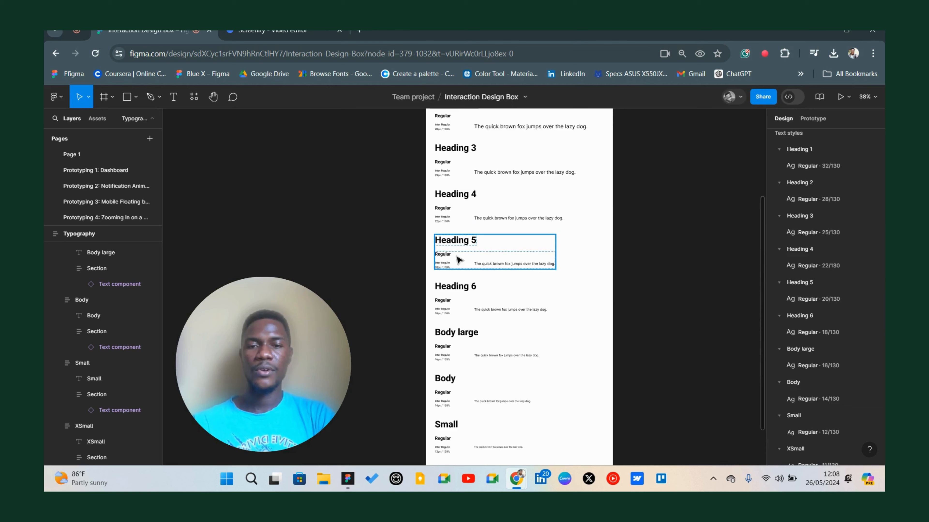
scroll(458, 258, "up", 5)
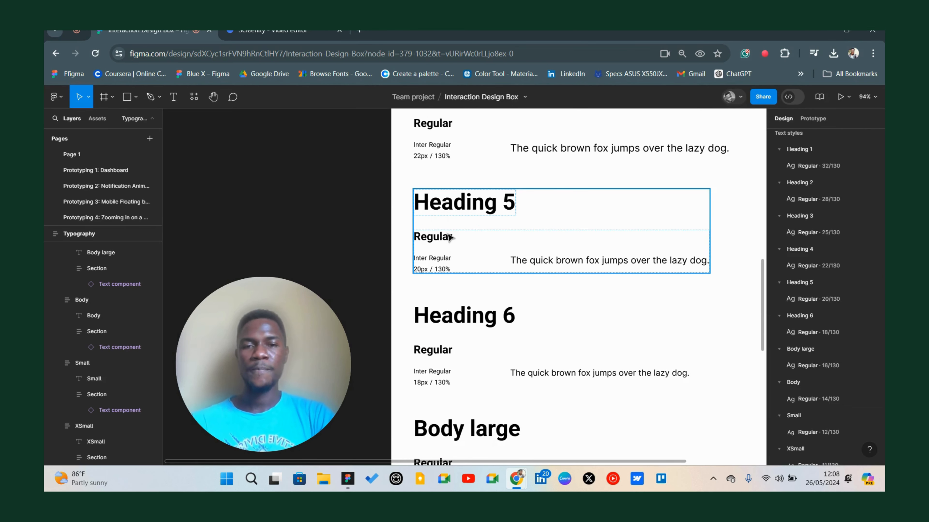
scroll(449, 237, "down", 4)
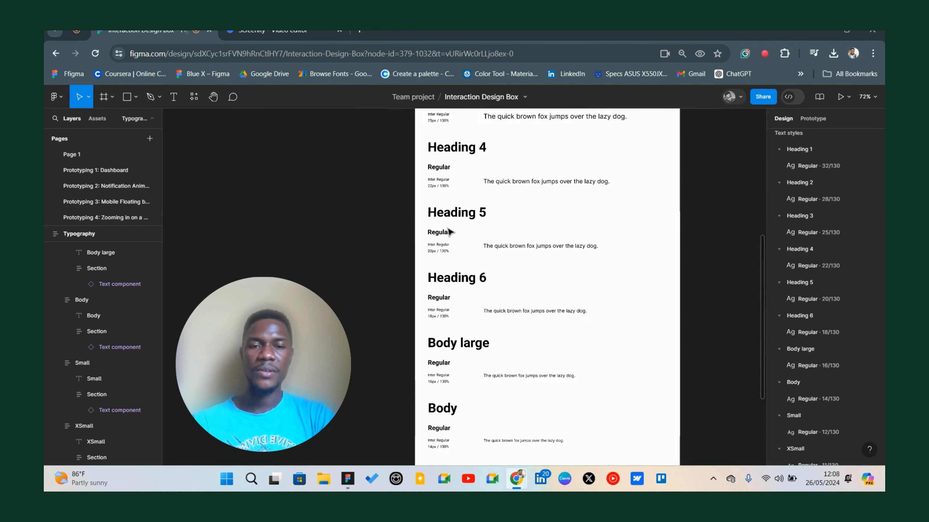
scroll(443, 253, "up", 6)
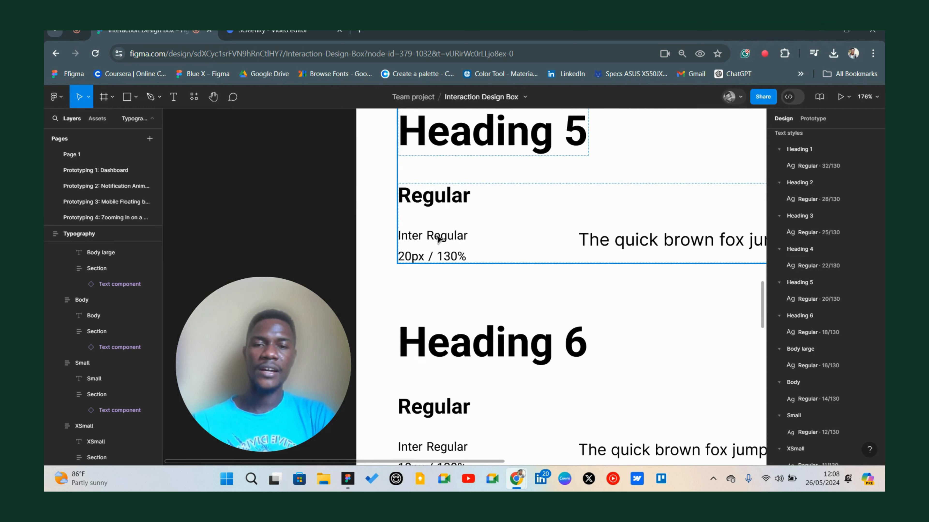
scroll(412, 241, "right", 5)
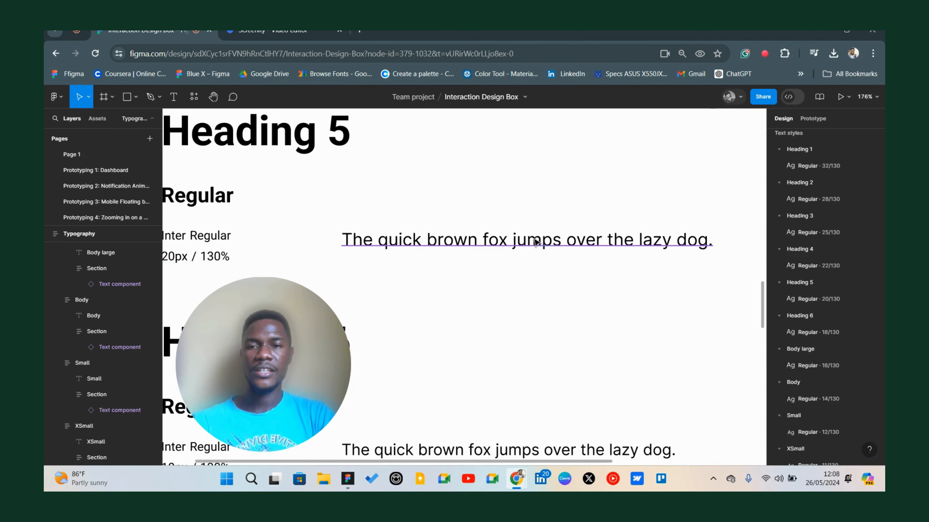
scroll(535, 240, "down", 5)
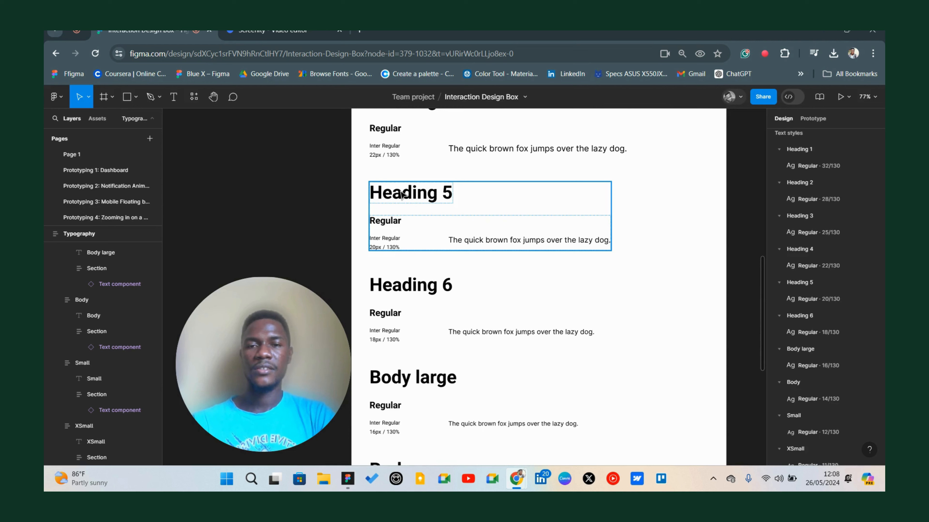
scroll(380, 201, "up", 5)
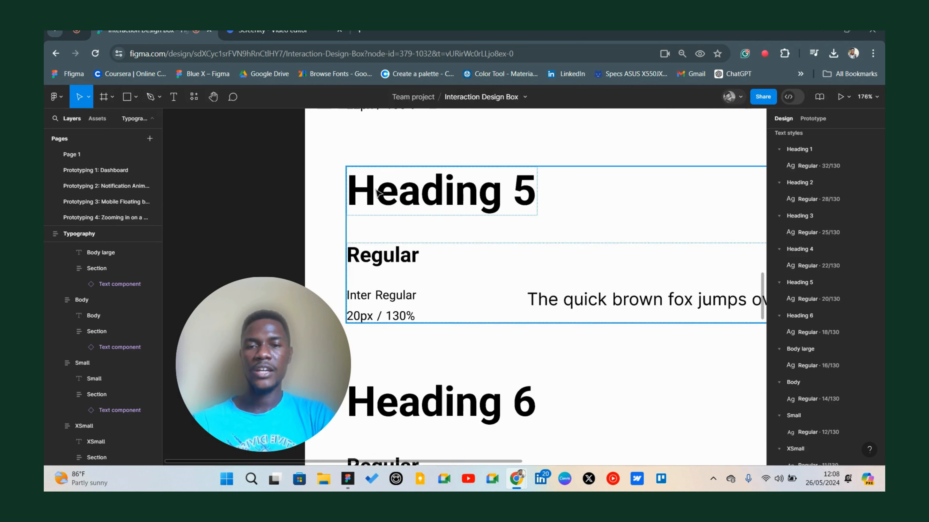
scroll(390, 203, "down", 5)
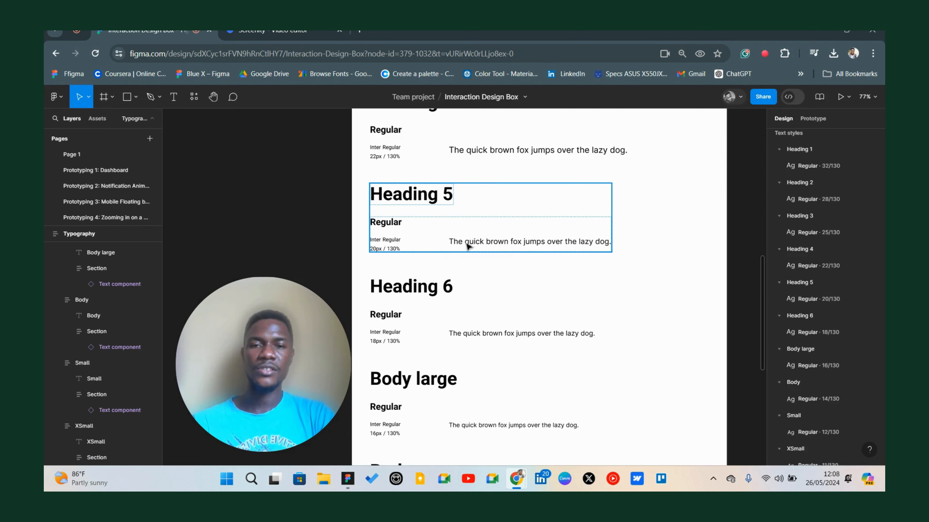
Run the Automatic Style Guides plugin's Generate Style Guide command on the file.
scroll(463, 251, "down", 4)
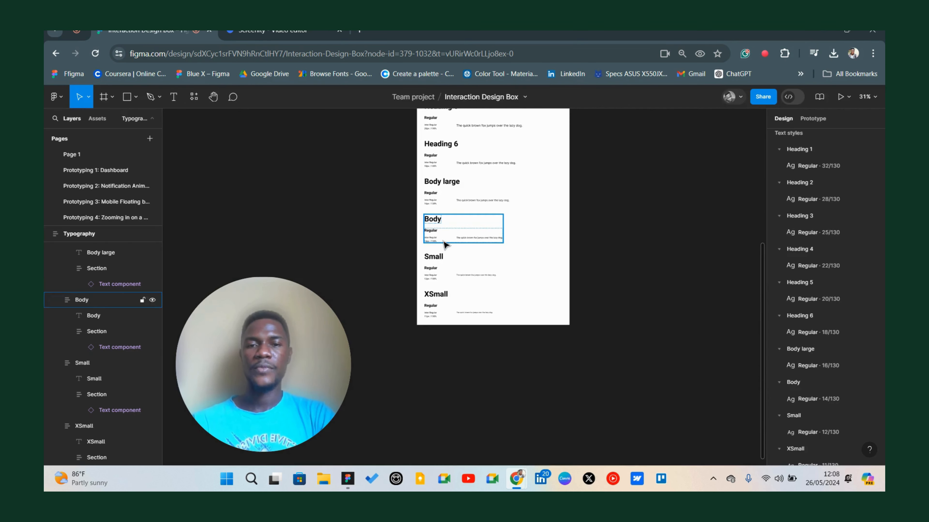
left_click(194, 97)
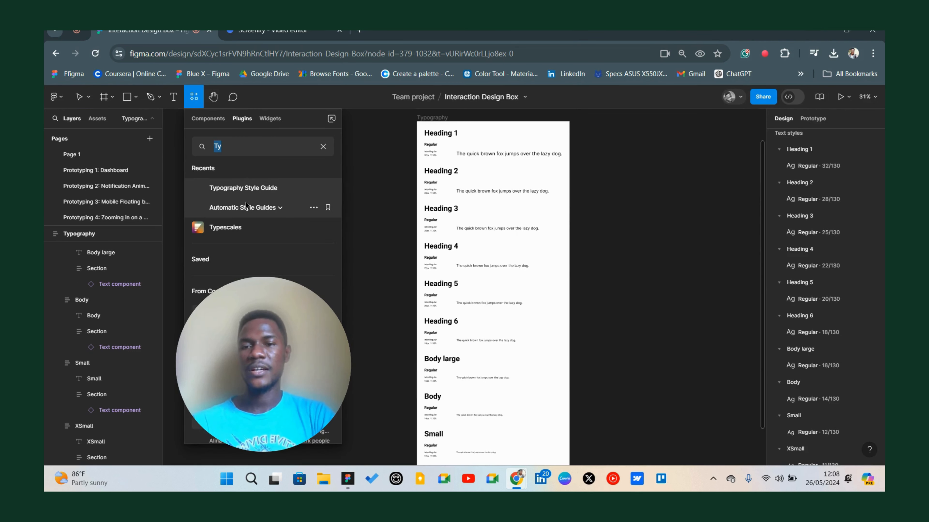
left_click(256, 209)
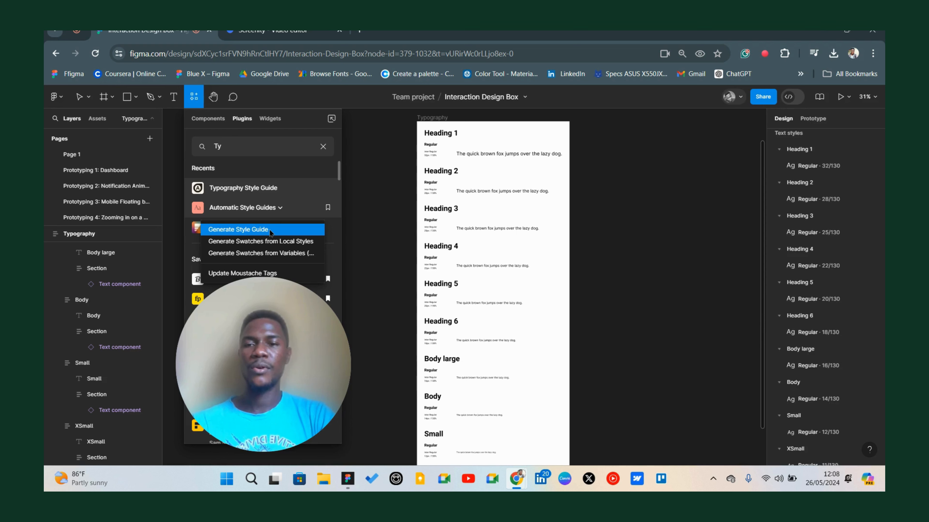
left_click(269, 230)
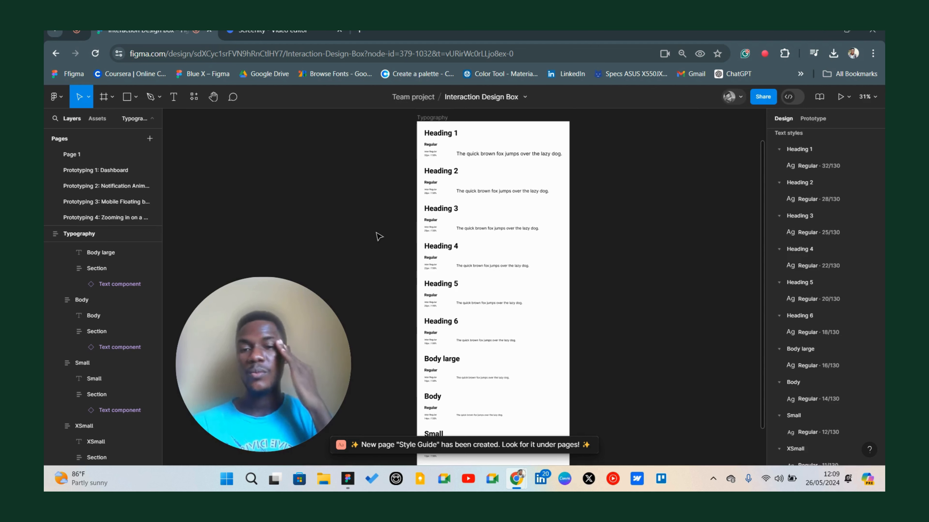
Open the new Style Guide page and examine its cover and colour swatch frames.
scroll(108, 220, "down", 5)
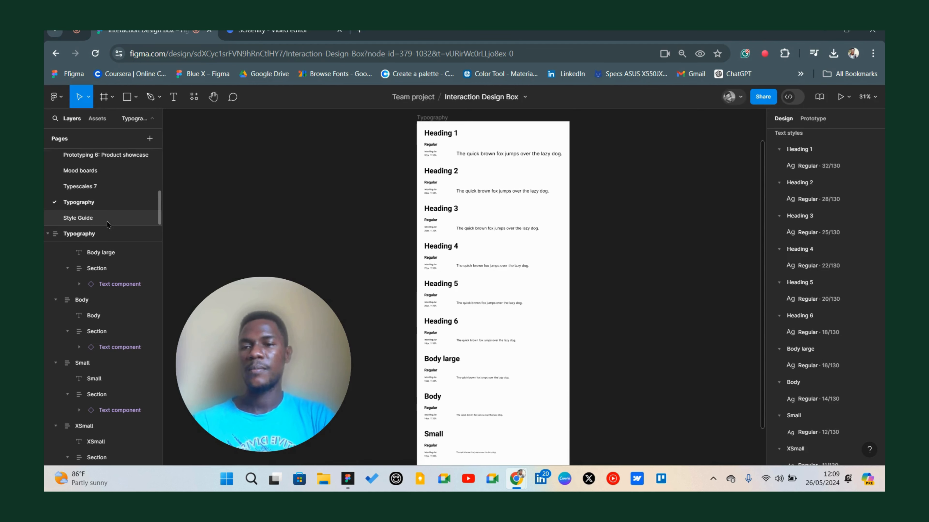
left_click(106, 221)
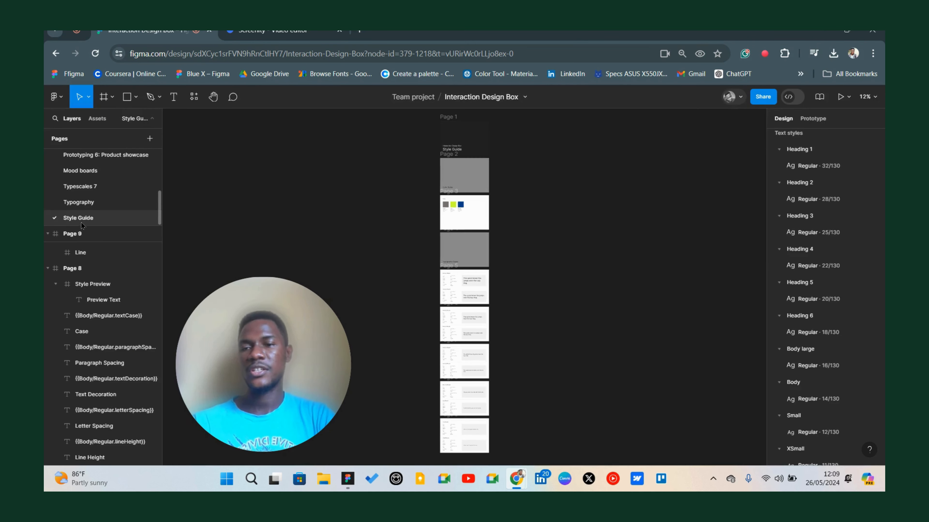
scroll(429, 195, "up", 10)
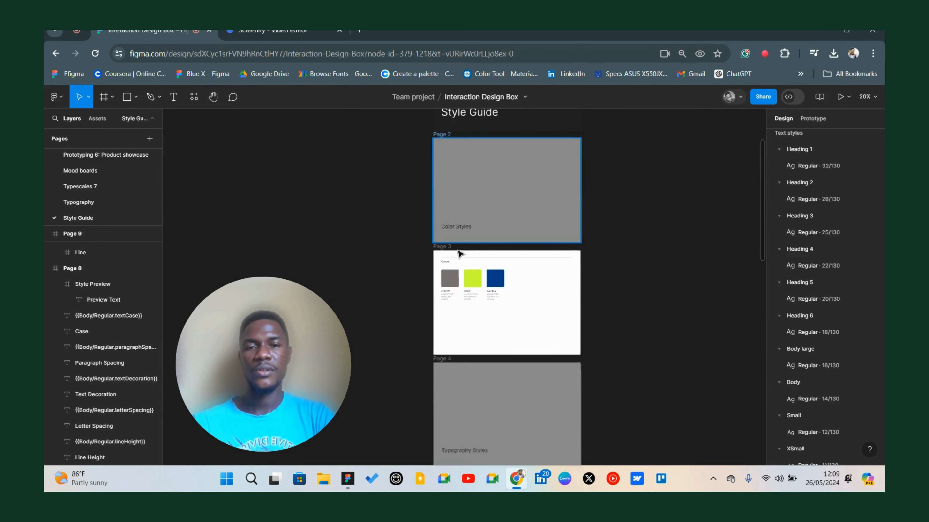
scroll(409, 234, "down", 2)
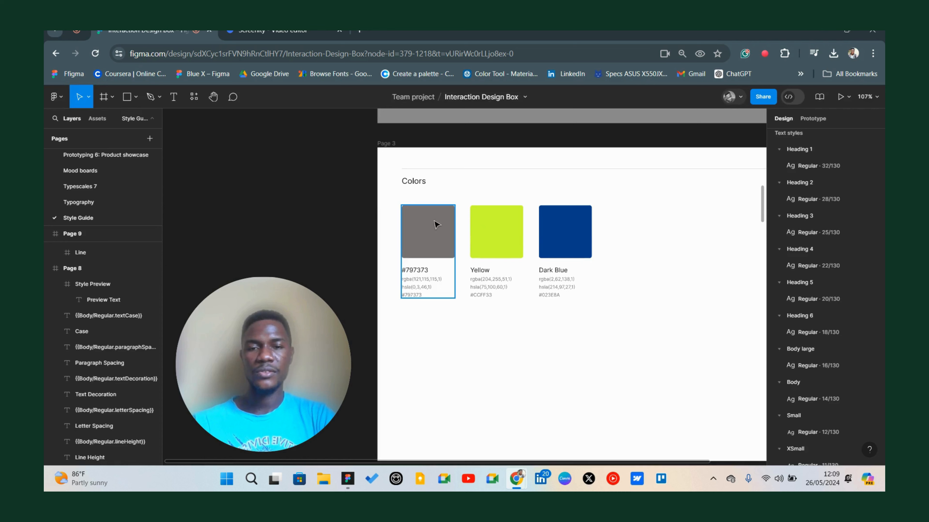
scroll(453, 251, "up", 3)
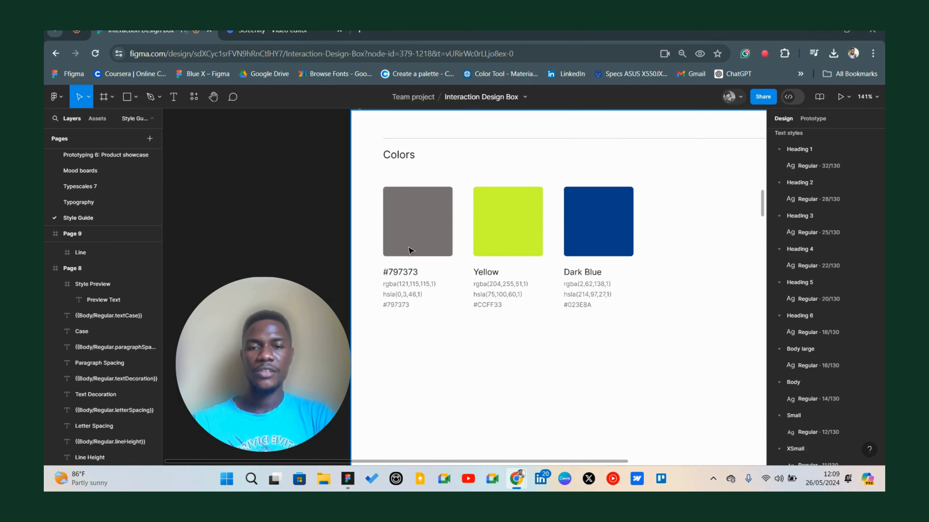
scroll(485, 280, "down", 5)
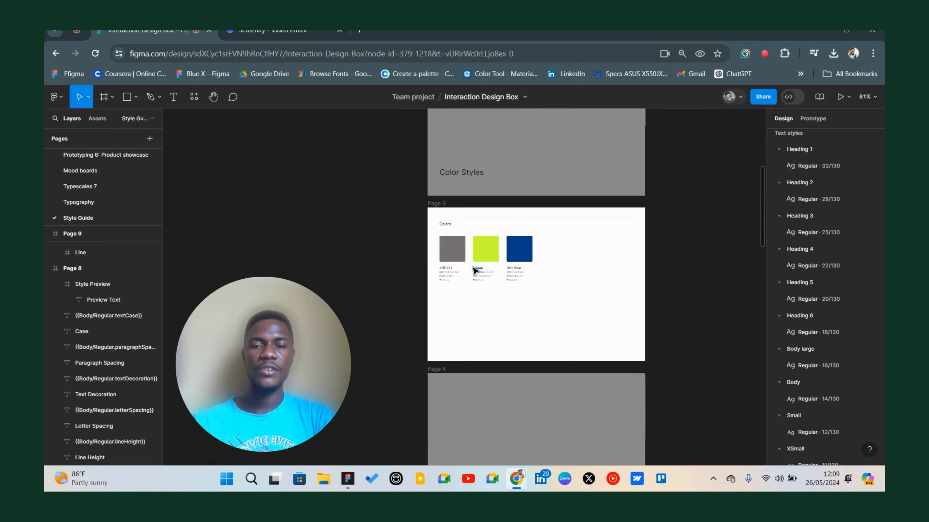
scroll(479, 274, "down", 10)
scroll(474, 270, "up", 15)
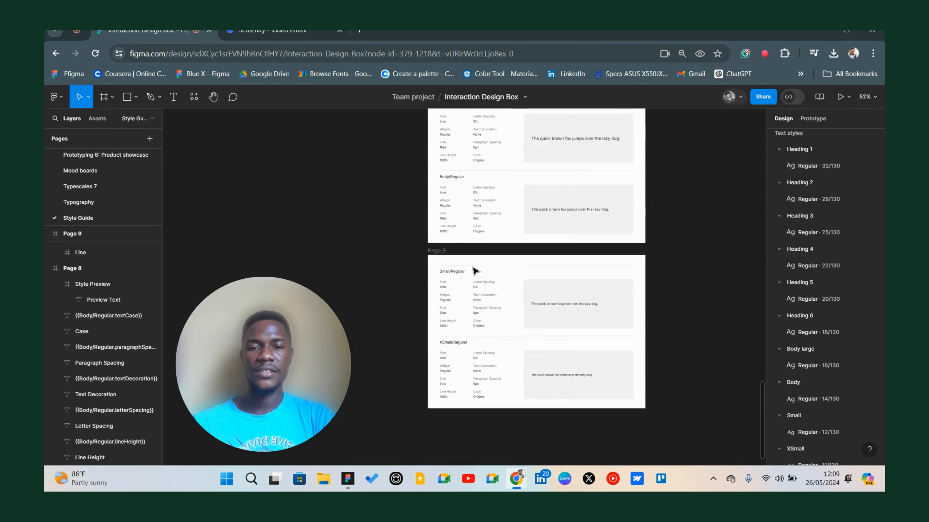
scroll(475, 263, "up", 3)
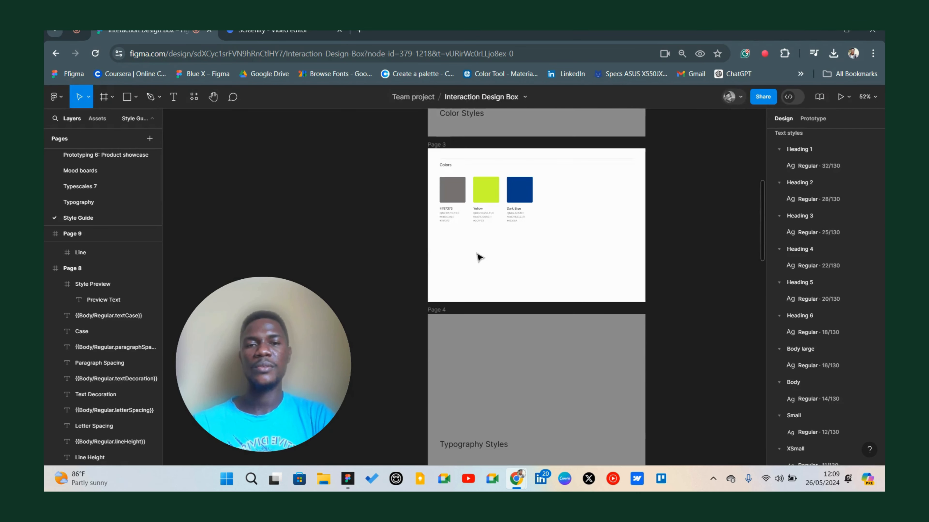
scroll(462, 212, "up", 5)
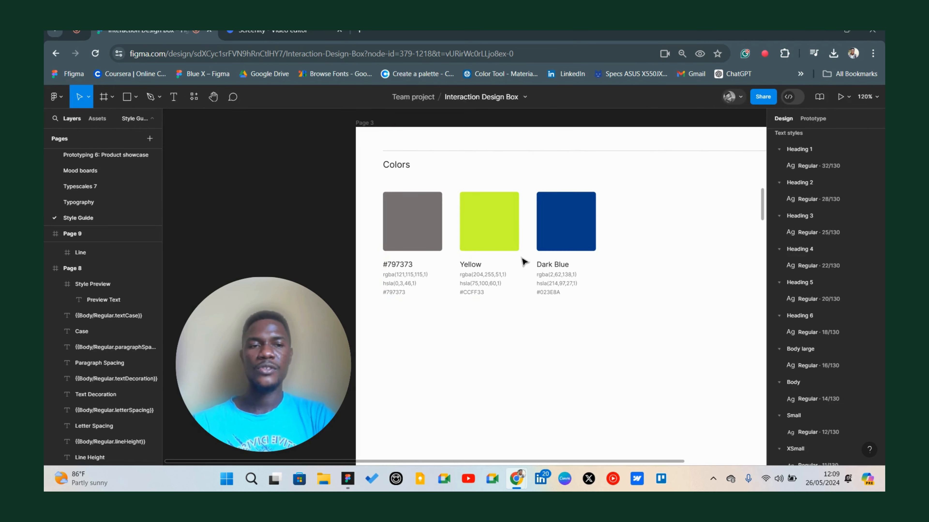
scroll(521, 257, "down", 3)
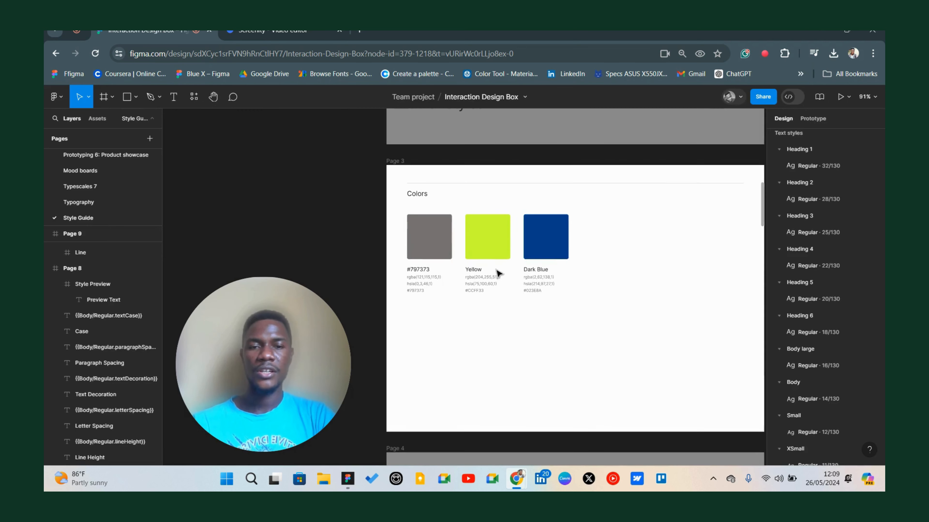
scroll(498, 245, "up", 4)
scroll(387, 261, "down", 5)
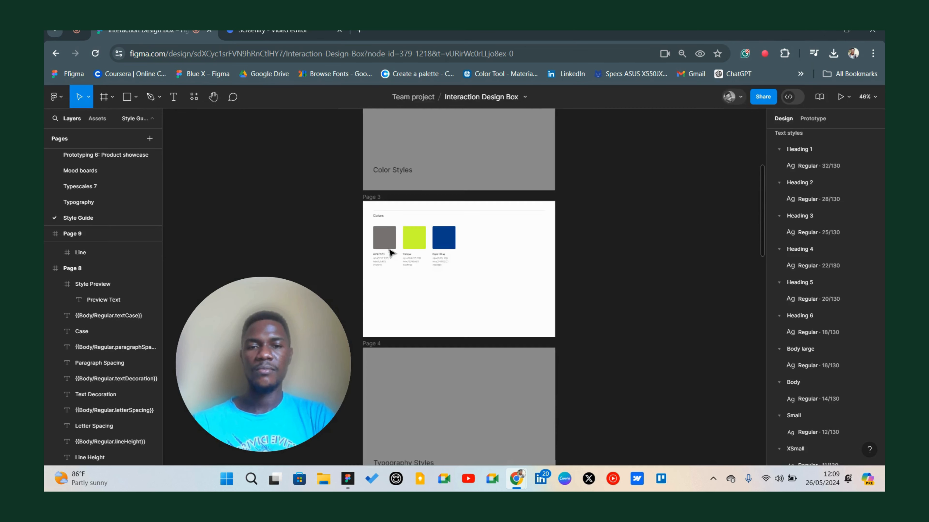
scroll(393, 252, "up", 3)
scroll(393, 252, "up", 2)
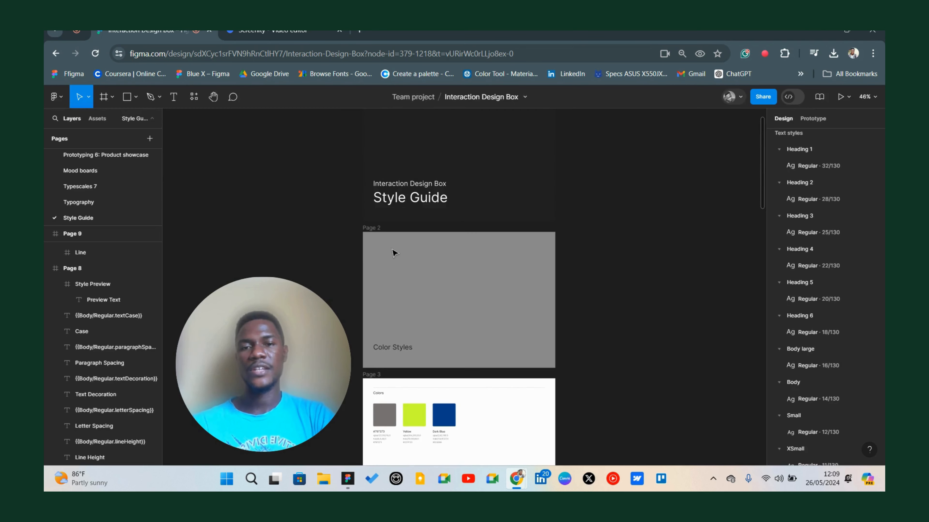
scroll(395, 252, "down", 10)
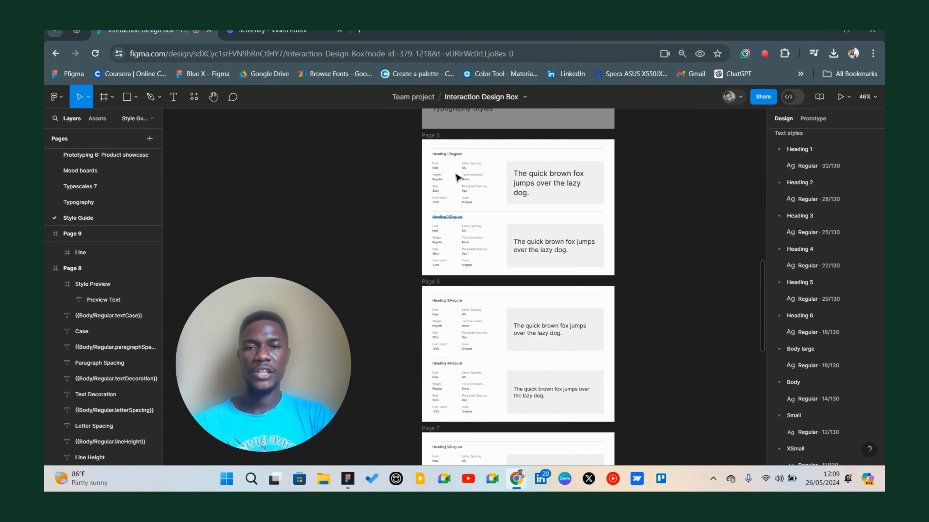
Examine the typography style frames listing font, weight, size, line height and sample text for each style.
scroll(454, 176, "up", 5)
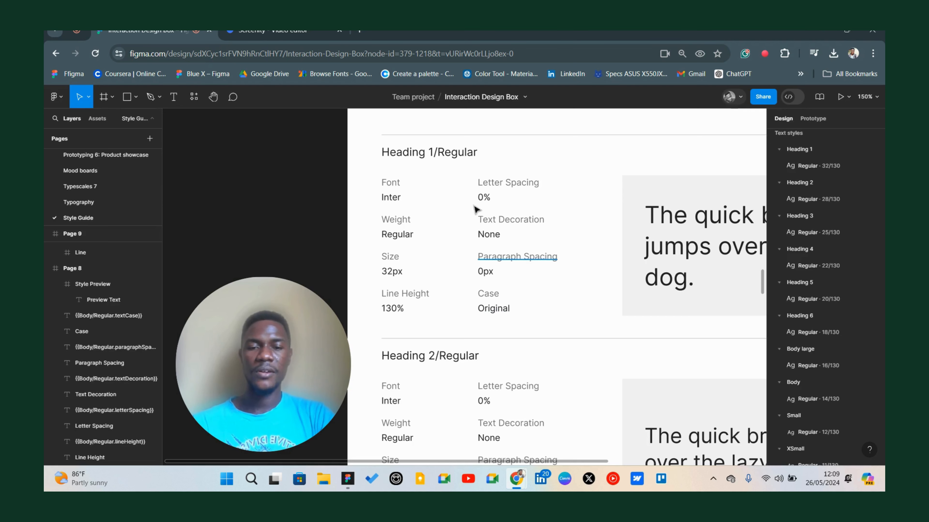
scroll(412, 234, "down", 4)
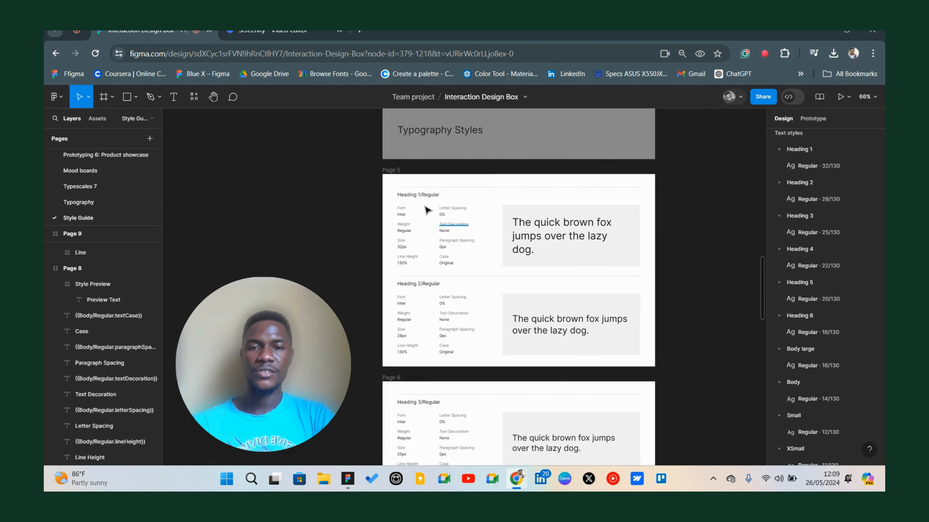
scroll(593, 235, "up", 3)
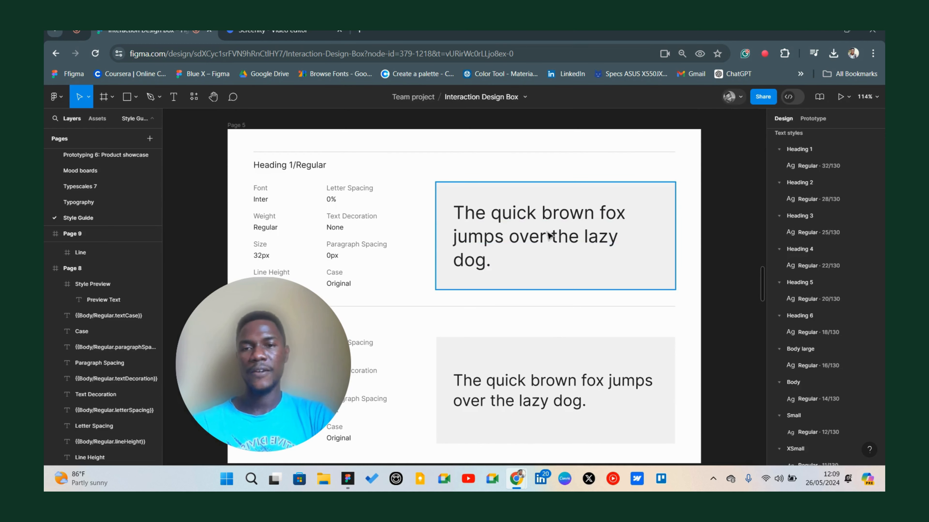
scroll(542, 237, "down", 2)
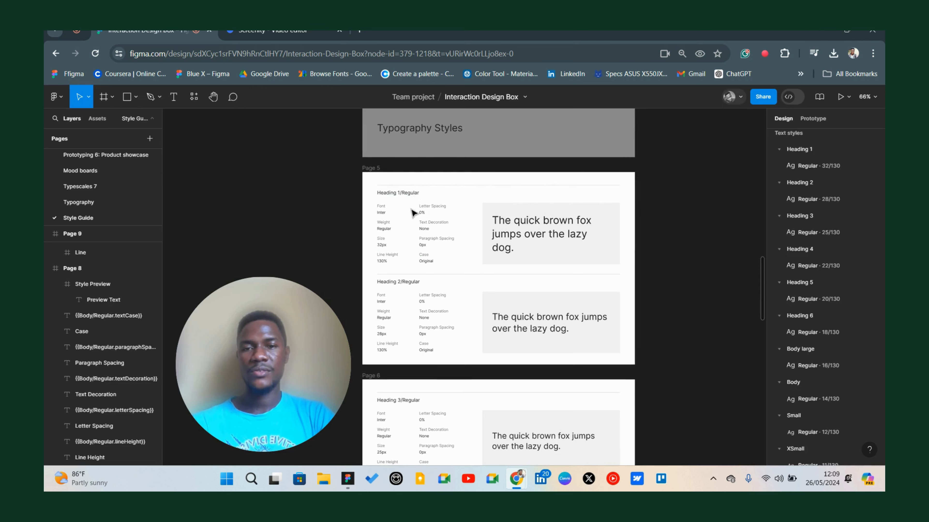
scroll(398, 198, "down", 2)
scroll(398, 198, "up", 5)
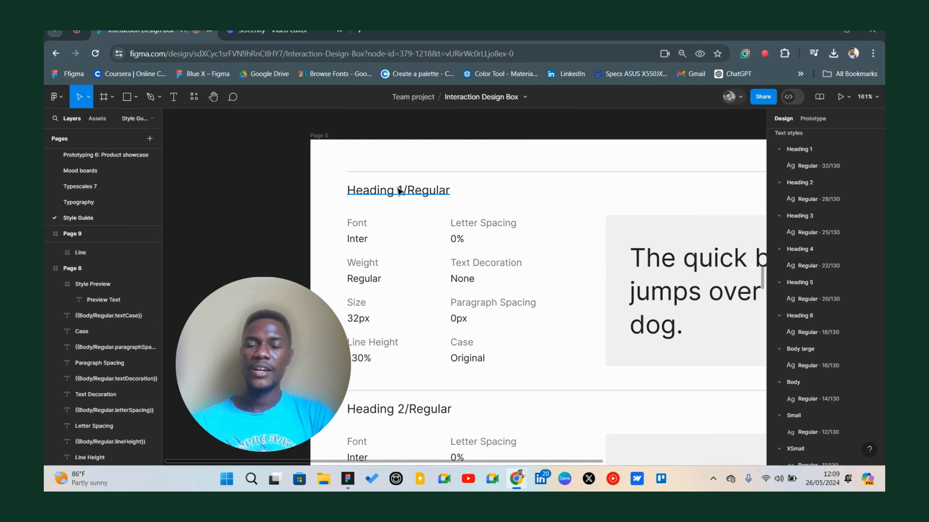
scroll(426, 201, "down", 4)
scroll(426, 207, "down", 3)
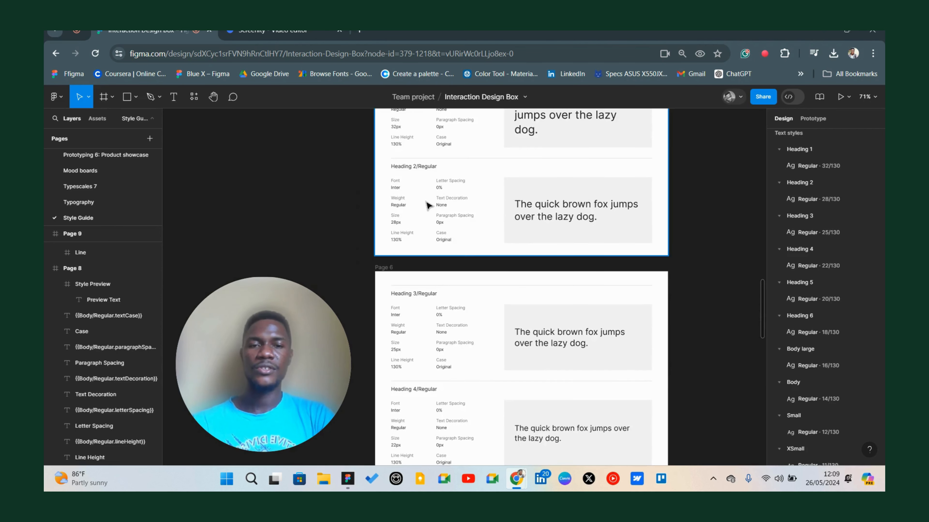
scroll(427, 208, "down", 3)
scroll(430, 211, "down", 6)
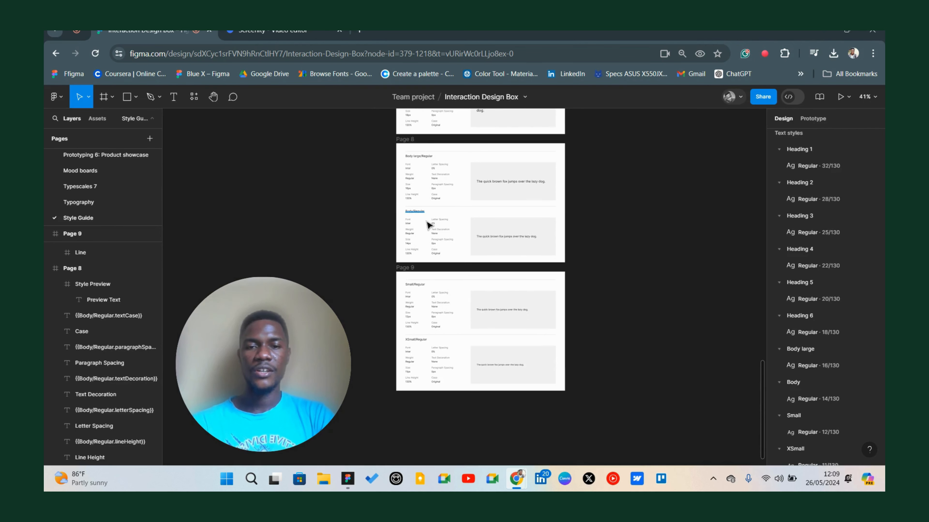
scroll(385, 270, "up", 10)
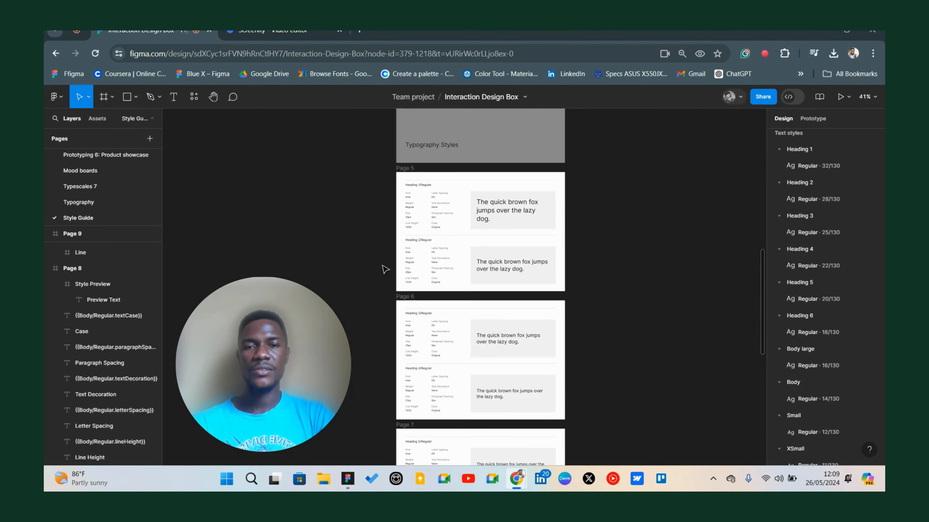
scroll(385, 269, "up", 3)
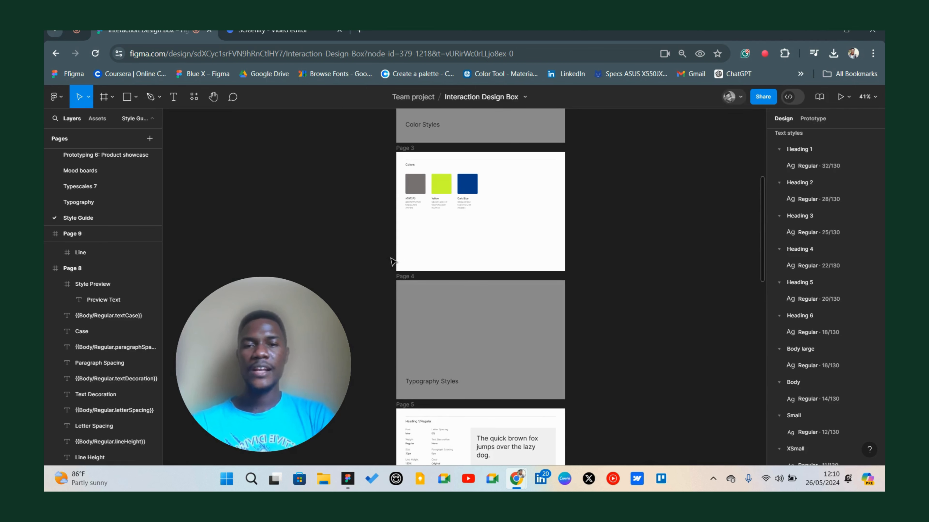
scroll(392, 260, "down", 3)
scroll(405, 279, "down", 5)
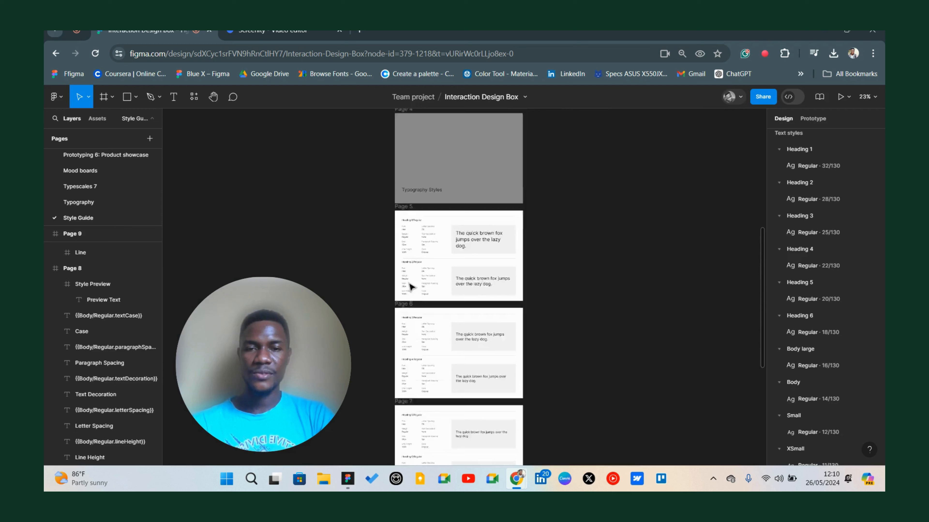
scroll(409, 287, "up", 5)
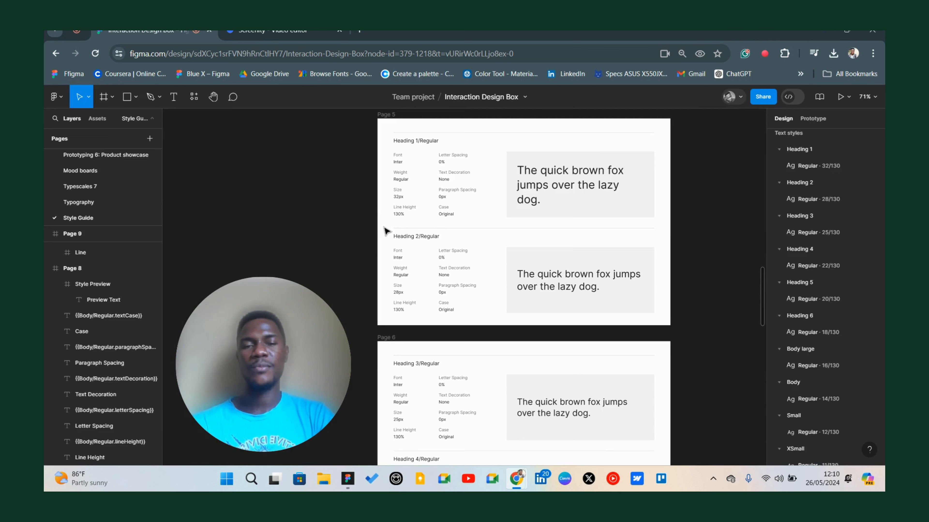
scroll(409, 229, "down", 5)
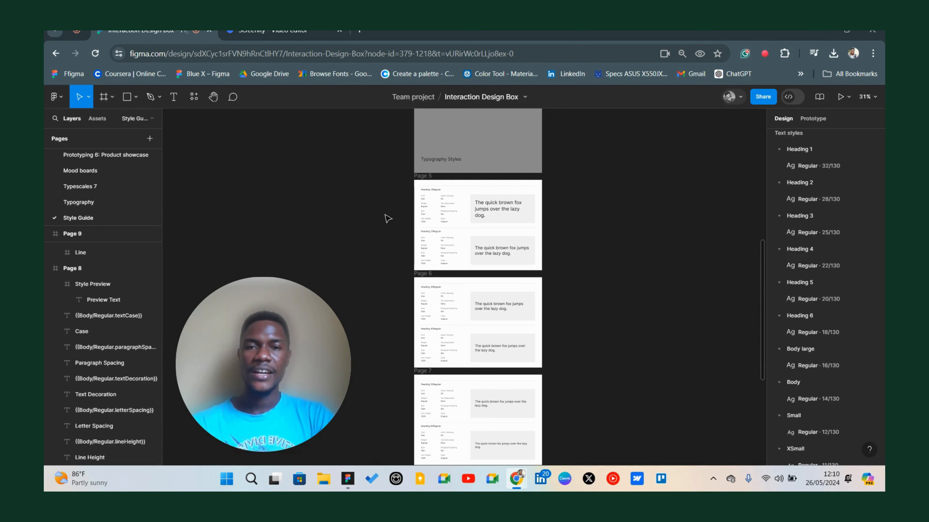
scroll(447, 214, "up", 2)
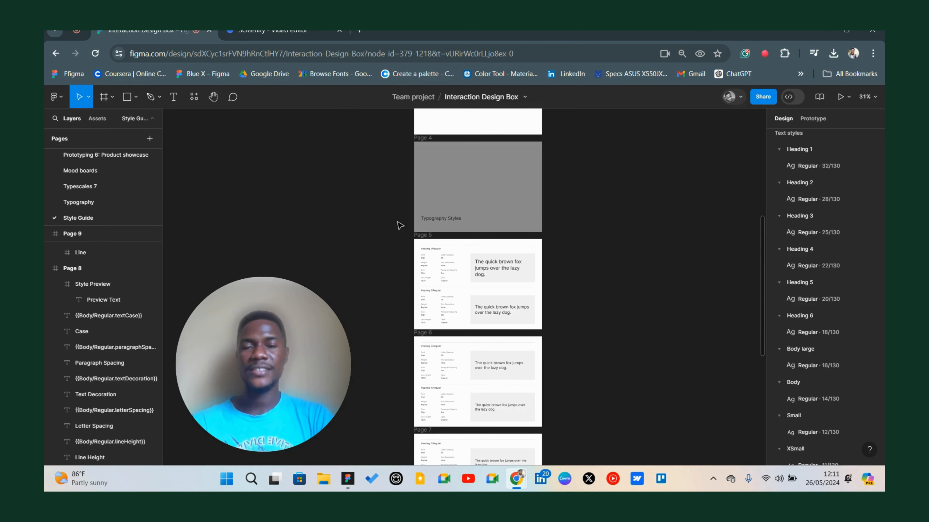
scroll(481, 203, "up", 4)
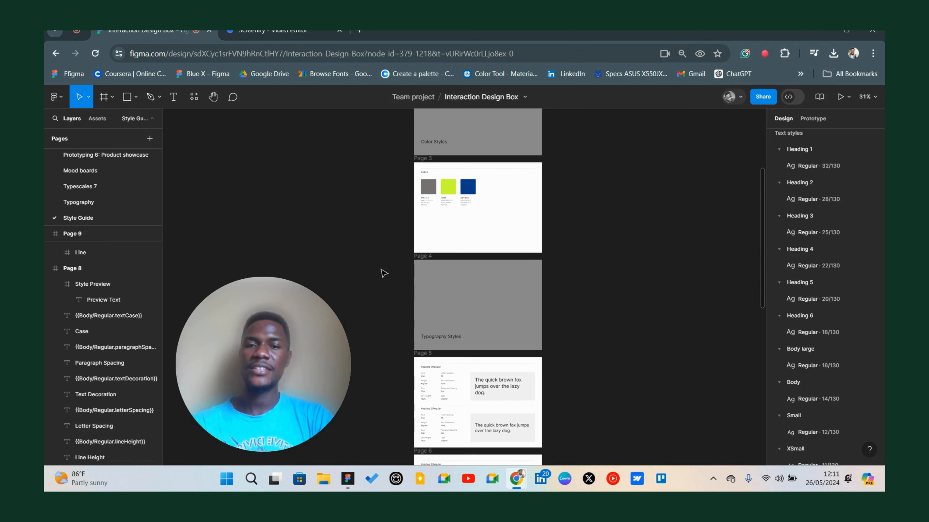
scroll(382, 273, "left", 2)
scroll(394, 266, "right", 1)
scroll(447, 257, "up", 2)
scroll(482, 261, "right", 1)
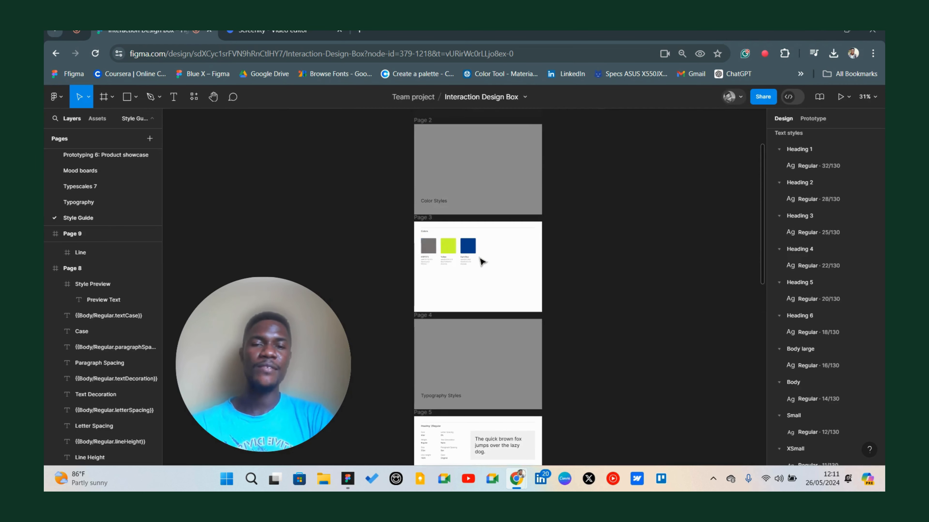
scroll(482, 261, "right", 2)
scroll(450, 252, "up", 3, "ctrl")
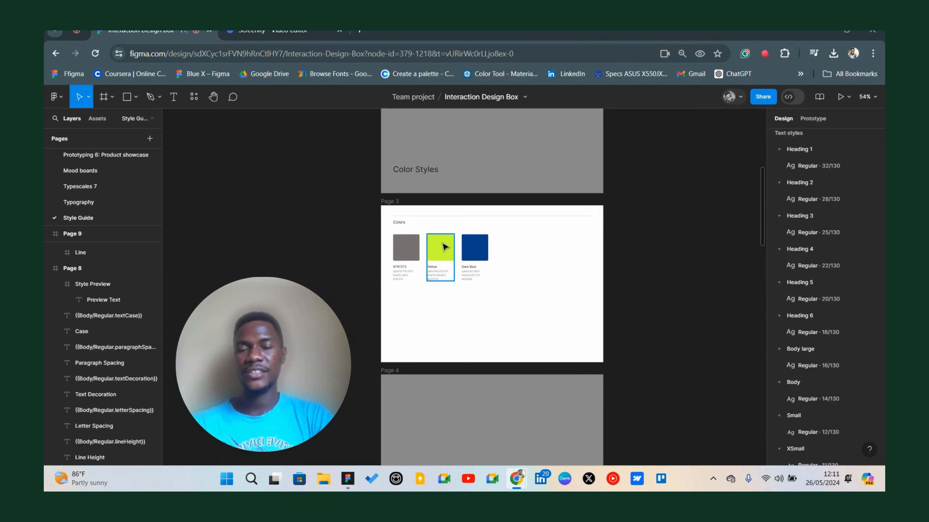
scroll(445, 247, "down", 10)
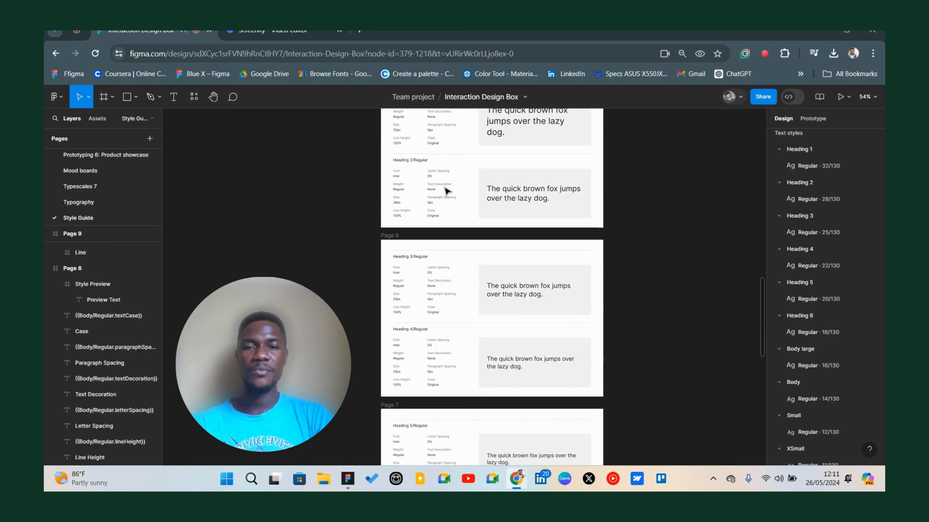
scroll(425, 162, "up", 5)
scroll(425, 162, "up", 3)
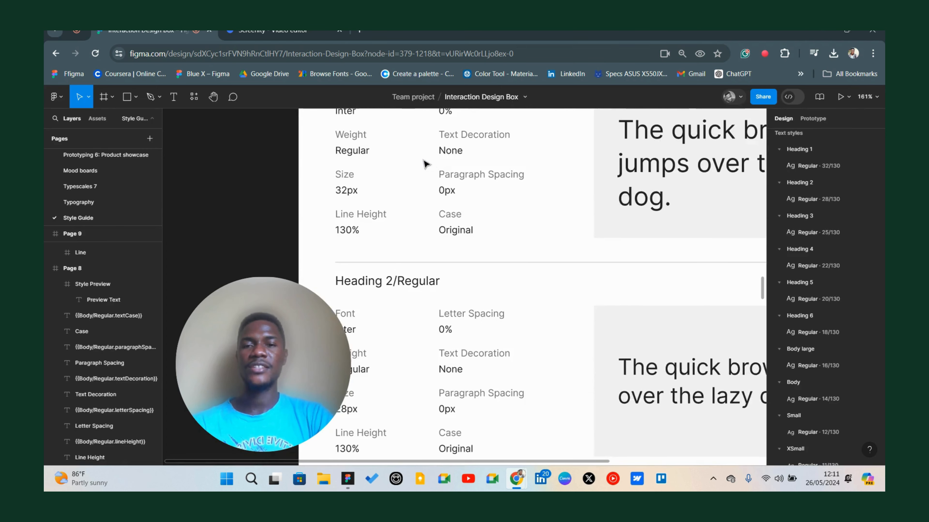
scroll(433, 163, "left", 3)
scroll(434, 170, "up", 2)
scroll(437, 176, "down", 3)
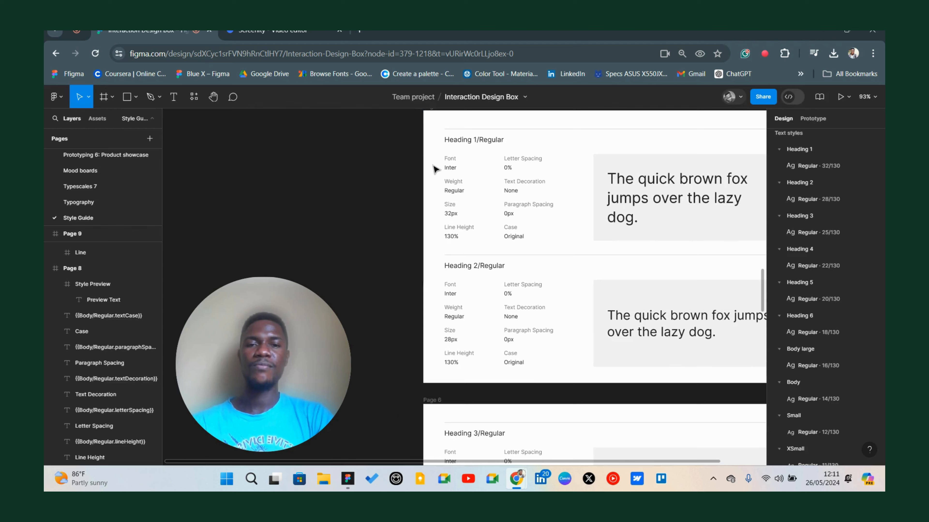
scroll(476, 183, "up", 2)
scroll(475, 183, "right", 3)
scroll(439, 195, "left", 2)
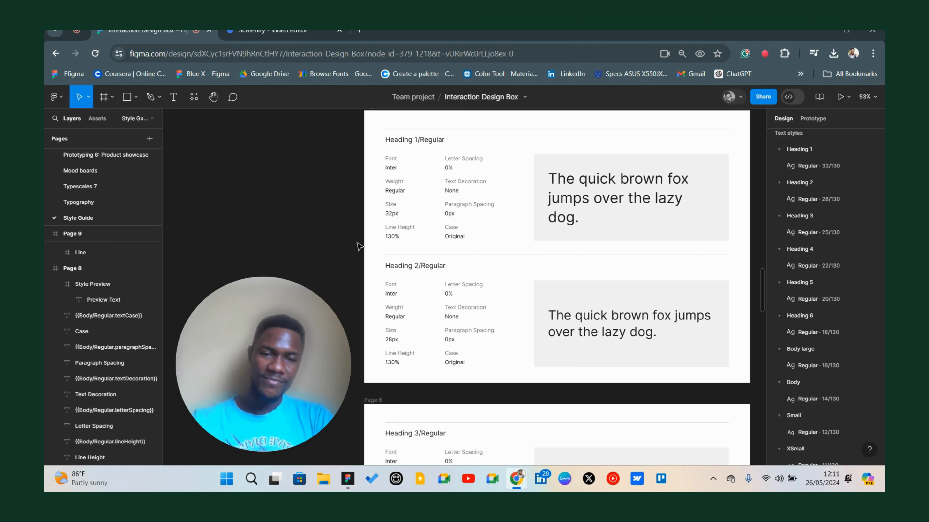
mouse_move(230, 310)
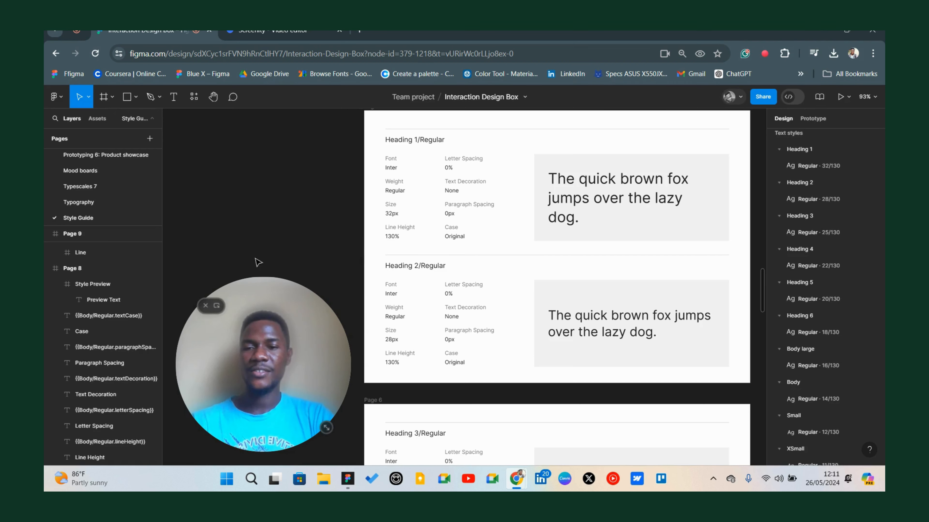
mouse_move(116, 384)
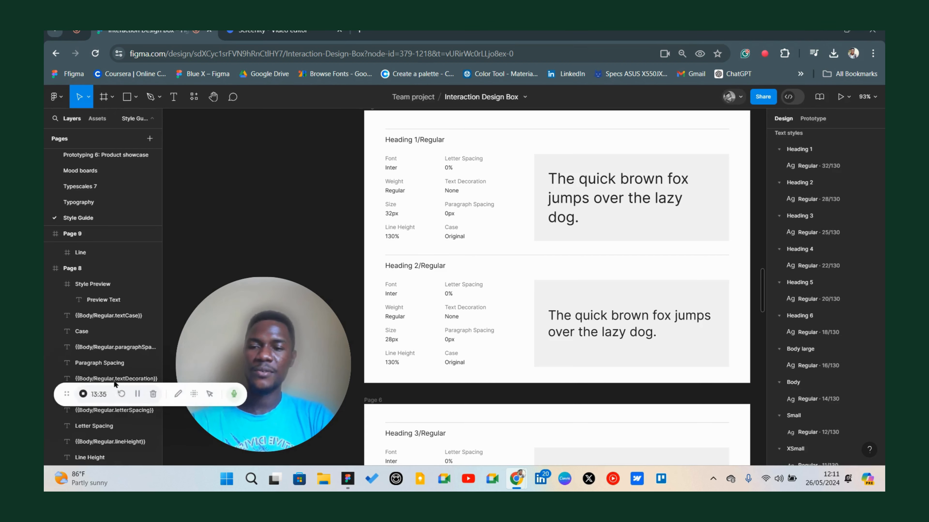